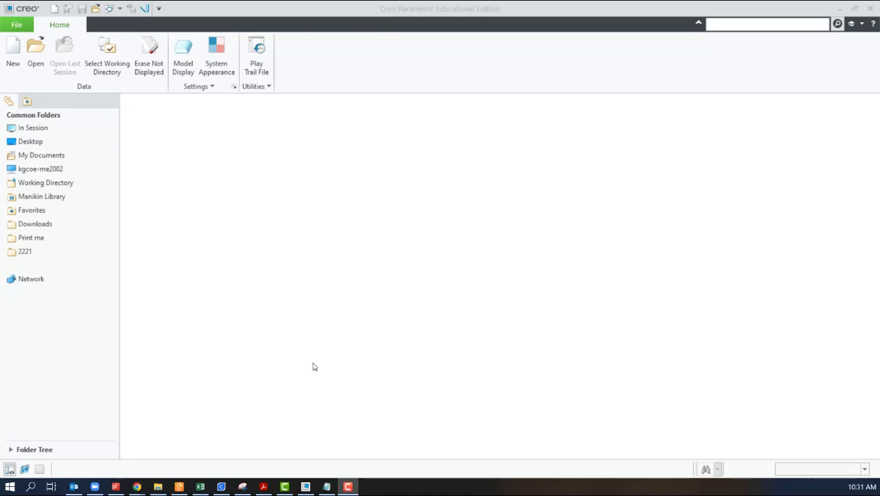
- Open washer.SLDPRT from the 2221\washer folder in File Explorer as a model in Creo Parametric
click(158, 487)
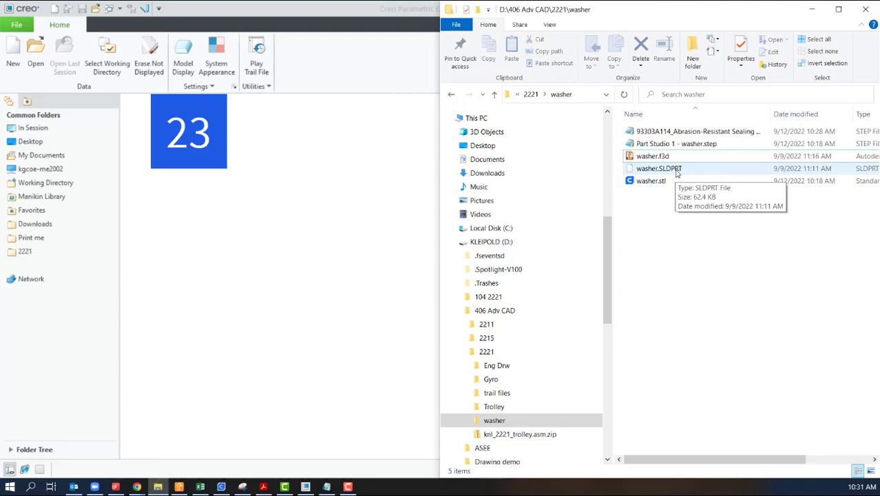
drag(673, 169, 308, 260)
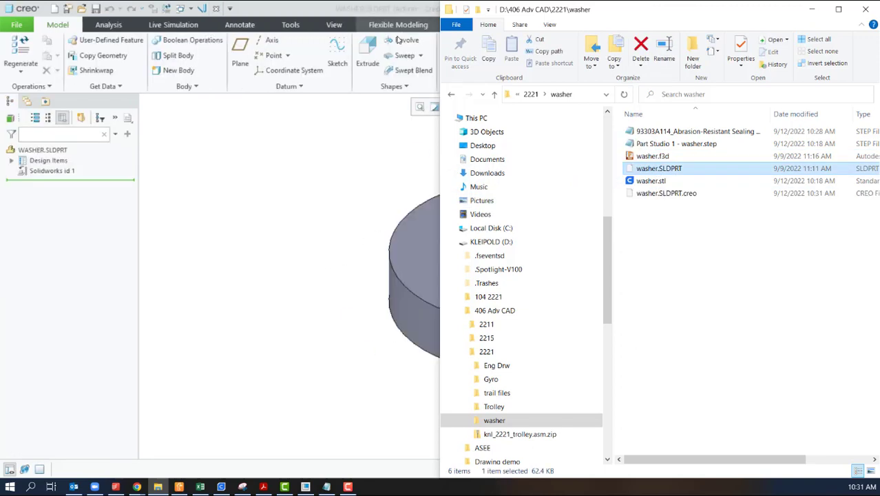
click(286, 248)
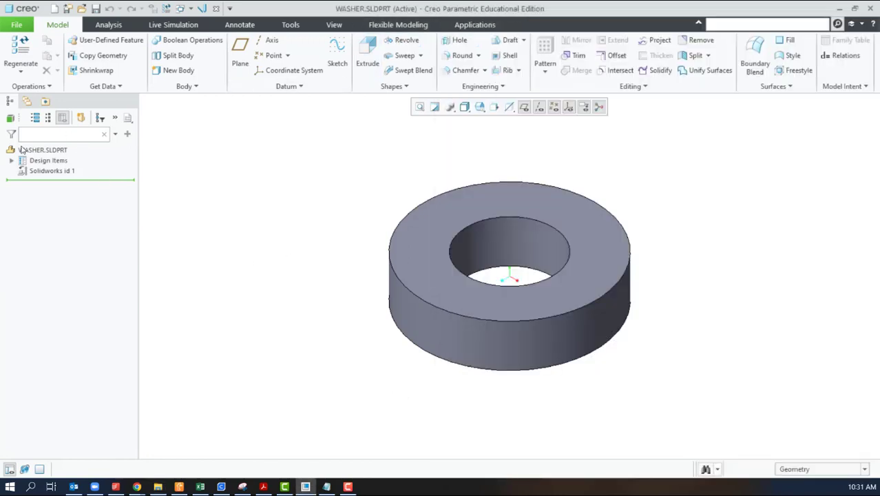
- Expand the design items and review the import definition of the Solidworks feature, accepting its existing settings
click(11, 160)
click(51, 181)
click(297, 263)
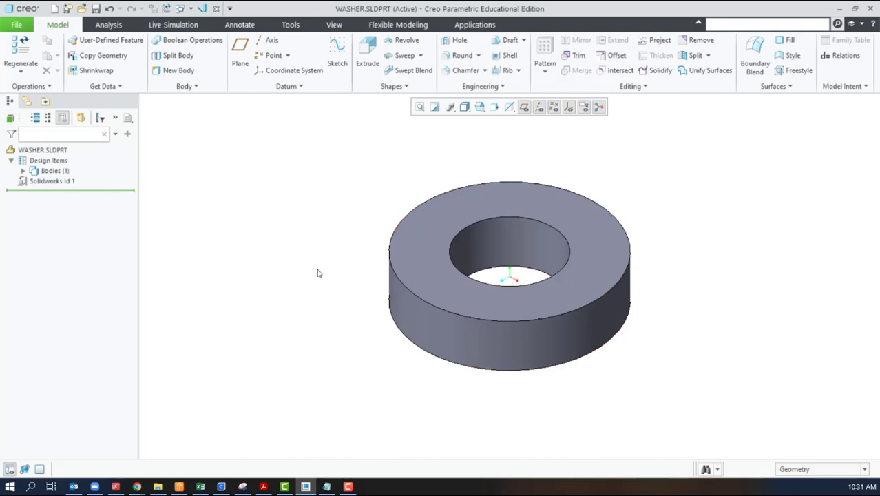
click(36, 182)
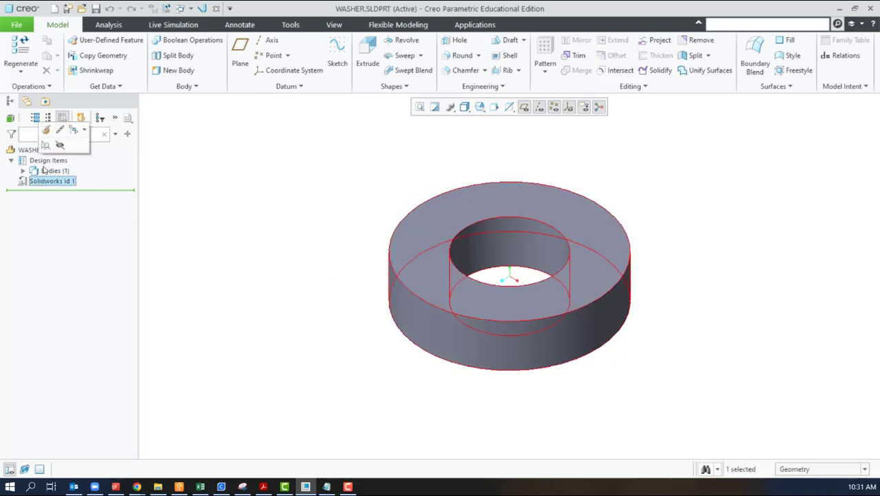
click(45, 129)
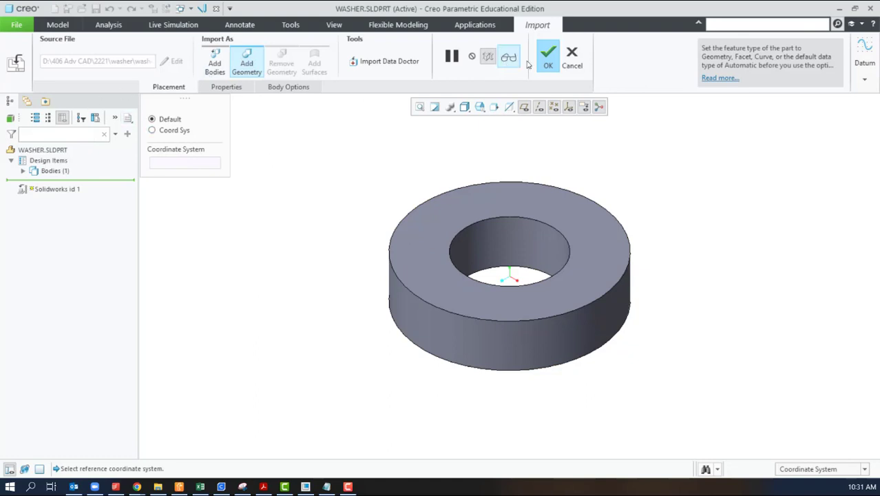
click(549, 56)
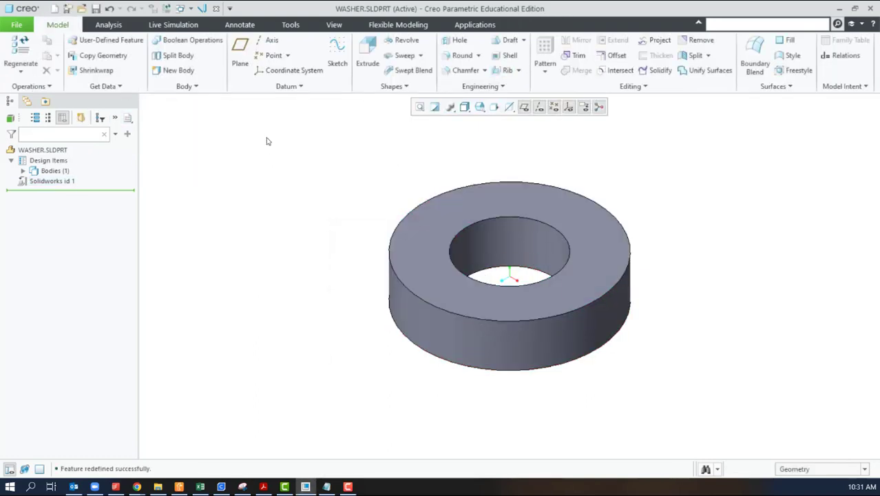
- Measure the diameters of the washer's outer cylindrical surface and of its central hole
click(100, 26)
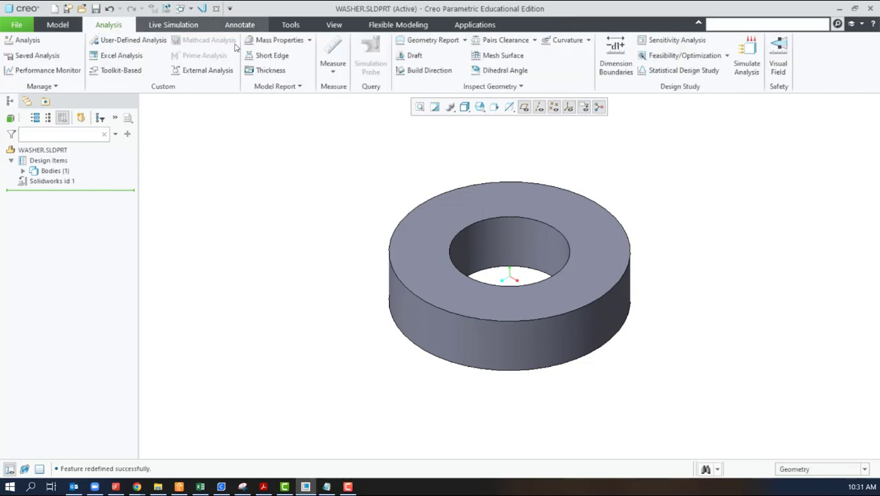
click(333, 55)
click(395, 317)
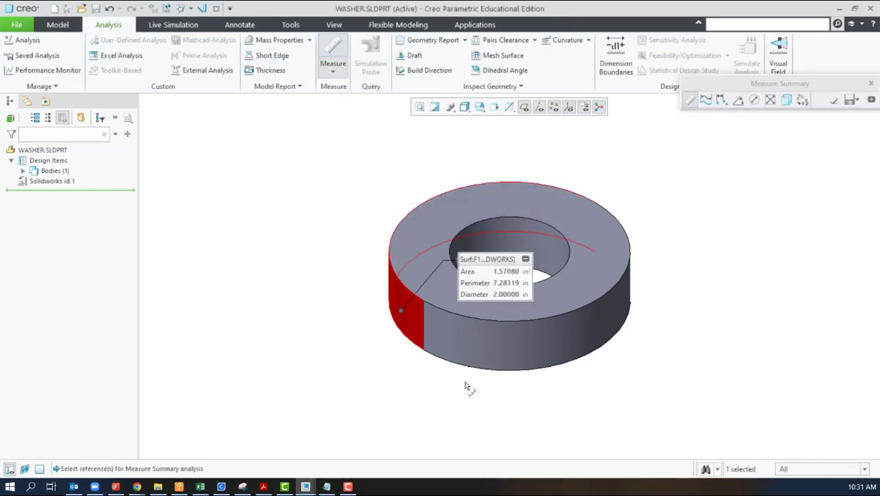
click(540, 246)
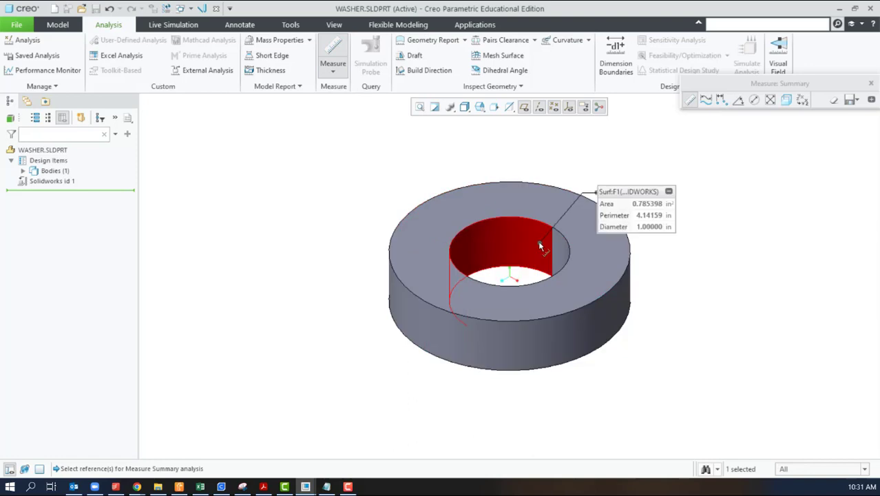
- Measure the washer's thickness between its two flat faces and close the measurement
click(530, 303)
middle_drag(672, 350, 667, 317)
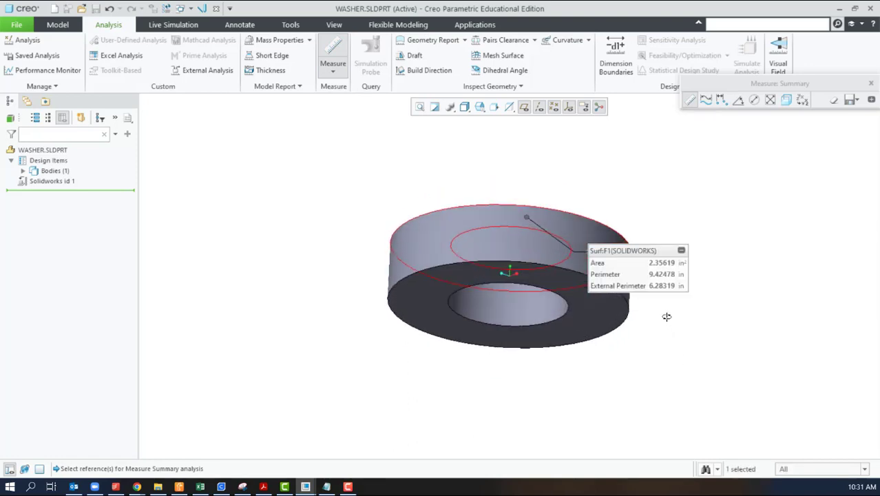
ctrl+click(589, 314)
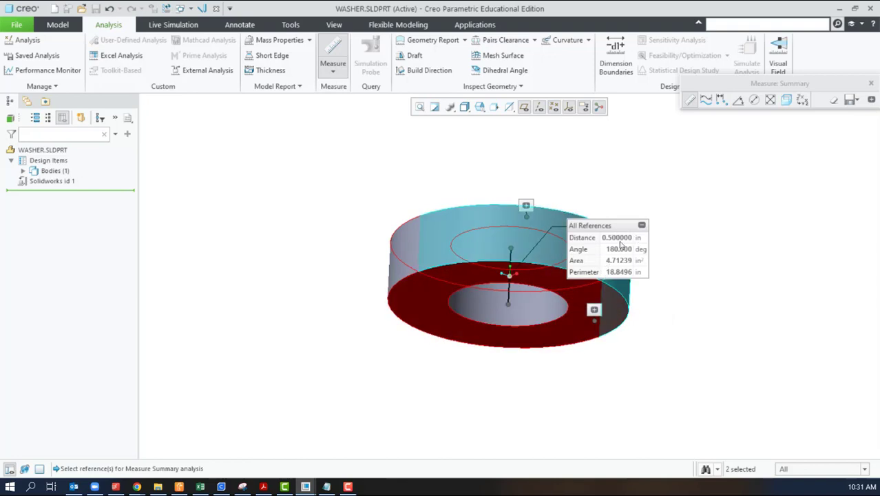
click(870, 82)
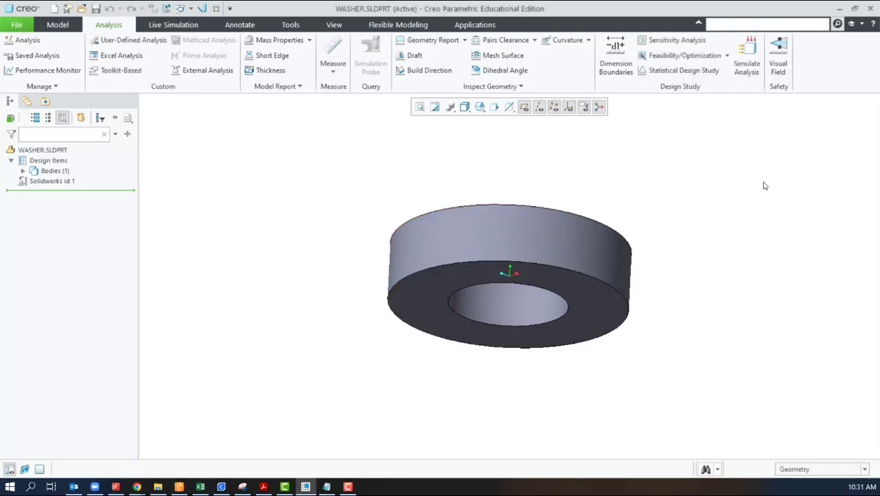
middle_drag(765, 183, 692, 218)
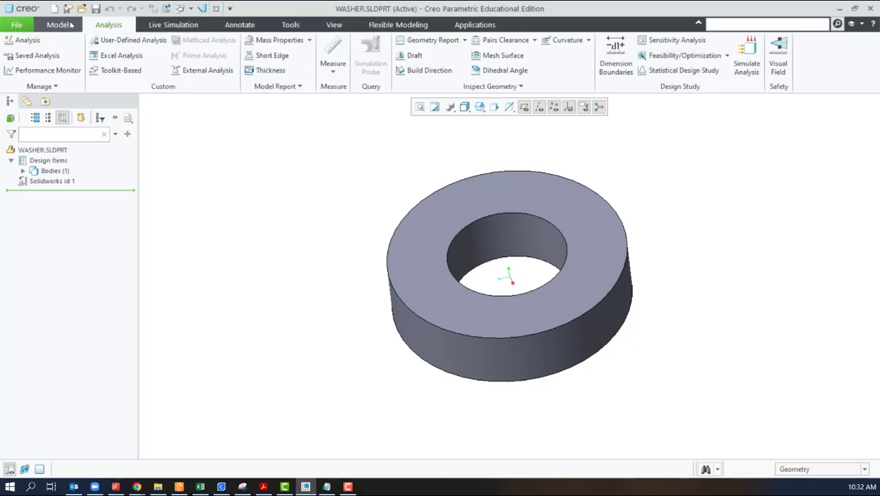
- Examine the files offered for opening in the washer folder, filtered by SolidWorks Part and then by All Files, without opening any
click(82, 8)
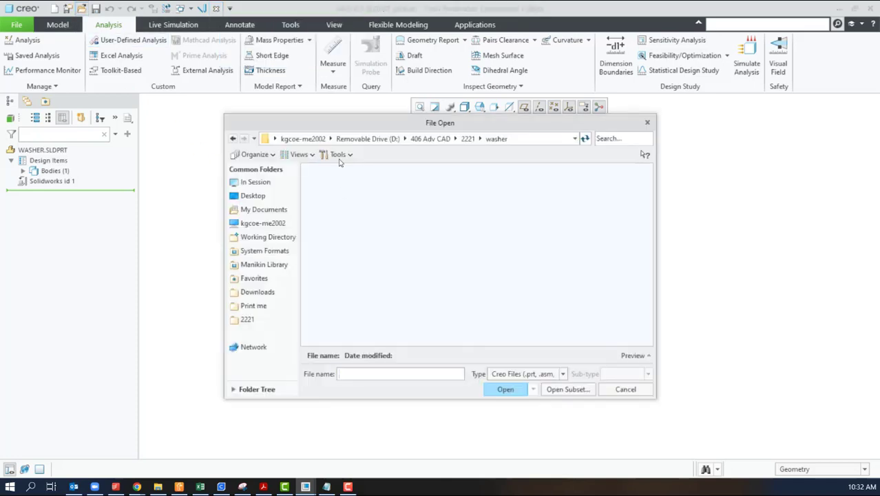
click(525, 375)
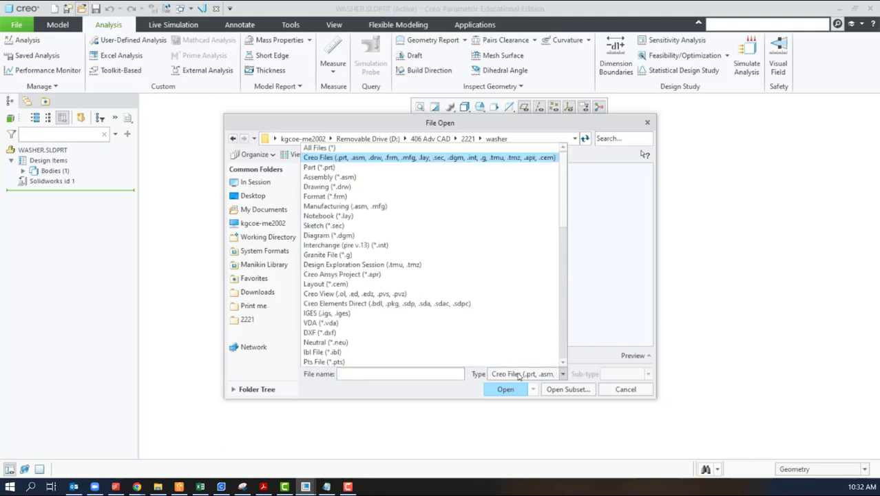
scroll(495, 320, down, 10)
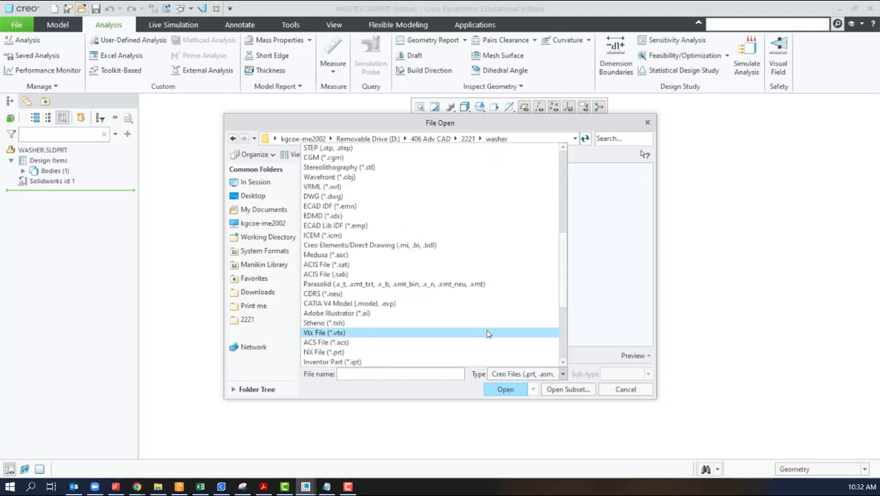
scroll(487, 333, down, 2)
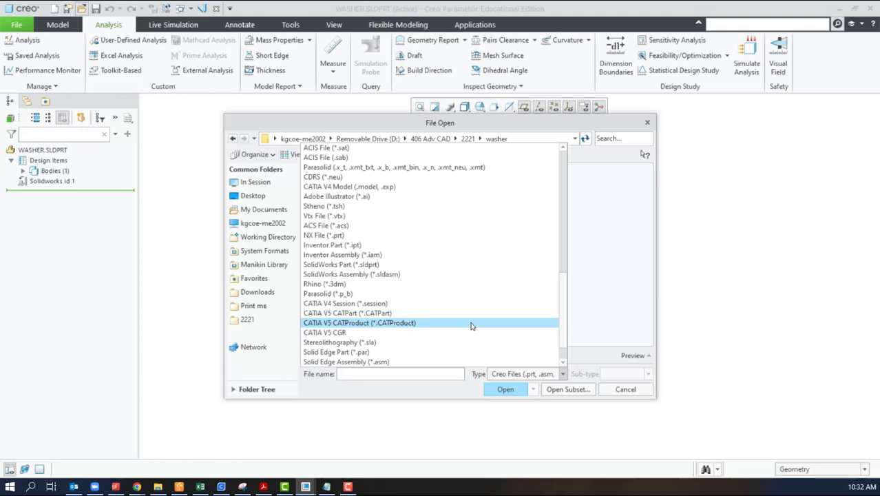
click(365, 265)
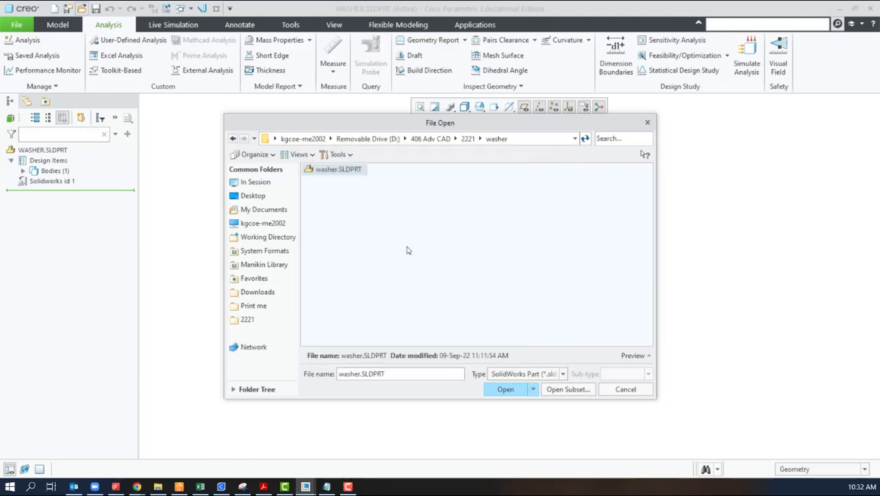
click(523, 374)
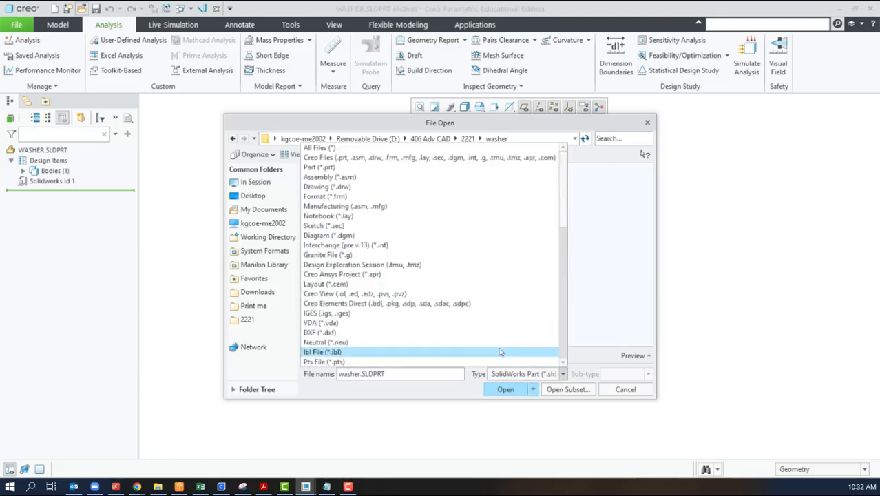
click(315, 148)
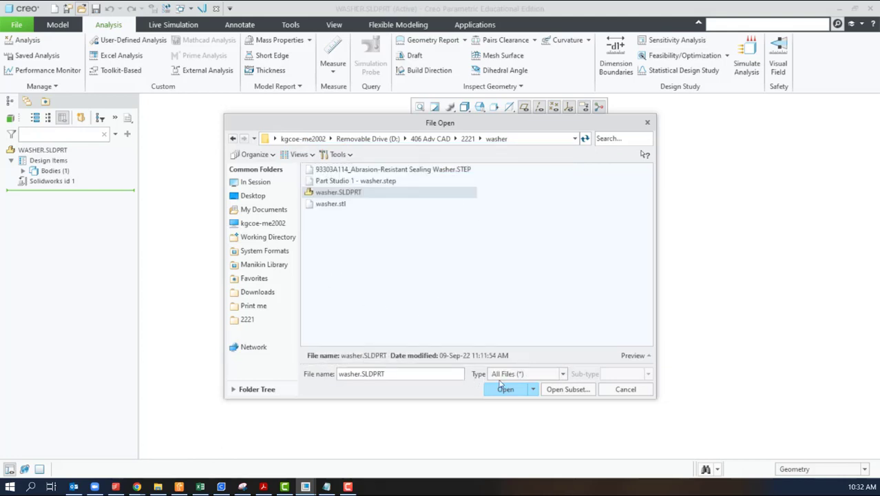
click(624, 390)
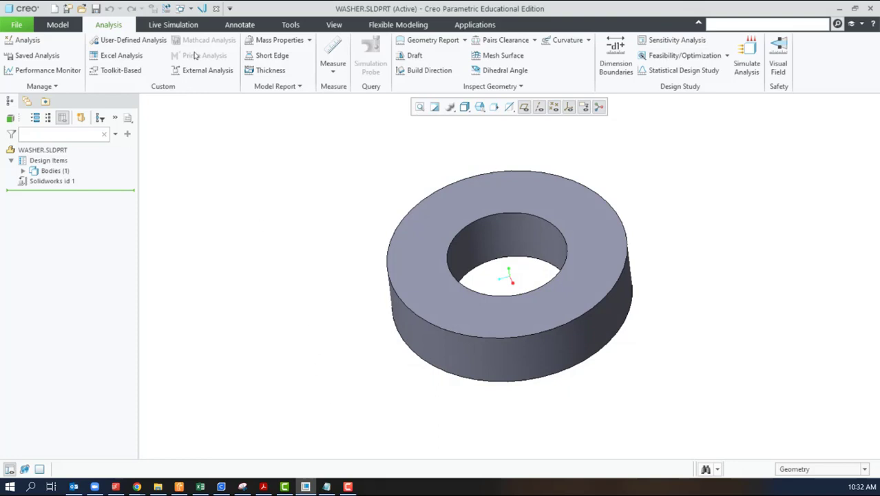
- Close the SolidWorks washer and import washer.stl from File Explorer as a new model named washer, with the Automatic import type
click(216, 8)
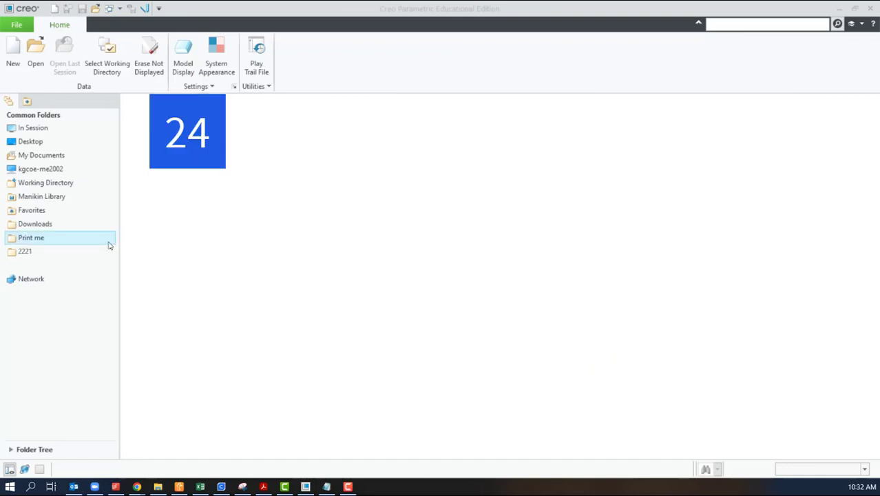
key(alt+Tab)
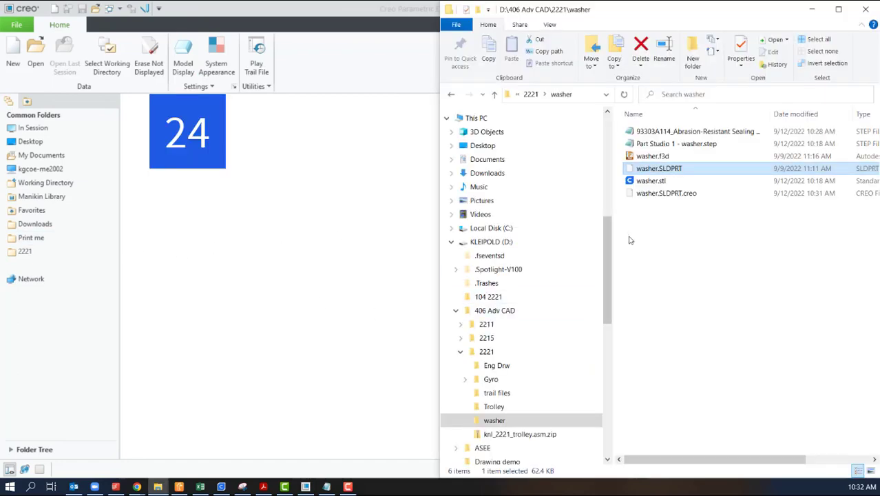
click(658, 182)
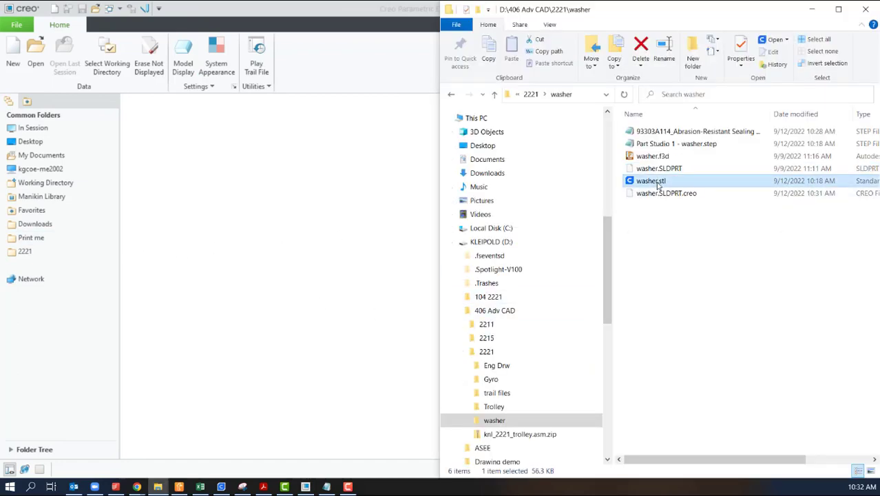
drag(659, 184, 271, 264)
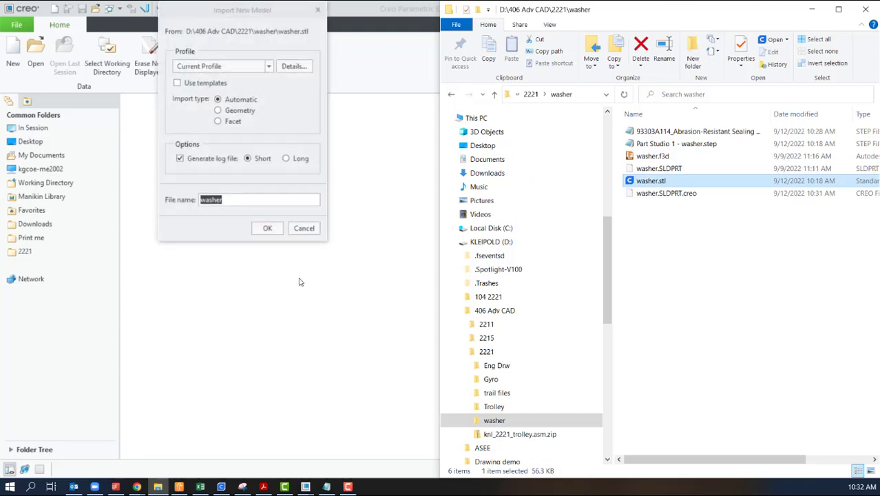
click(268, 229)
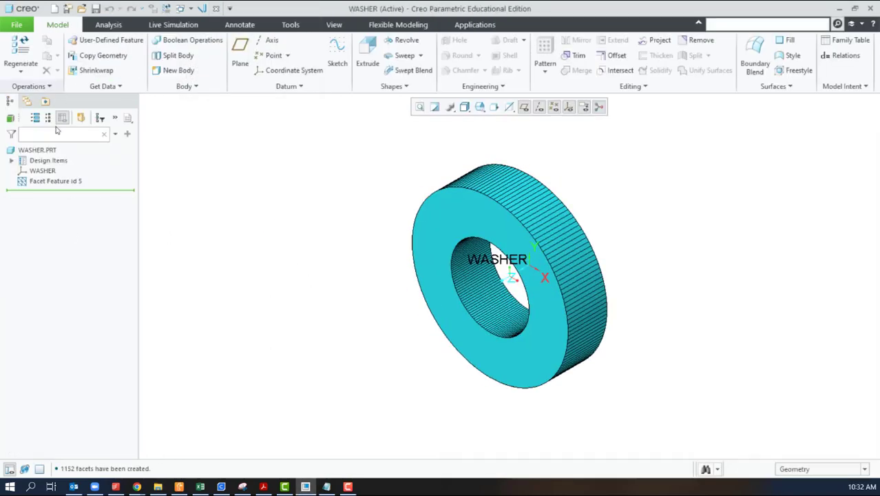
- Examine the facets of the imported STL washer from several angles, and check the Sketch plane setup without creating a sketch
middle_drag(330, 223, 336, 161)
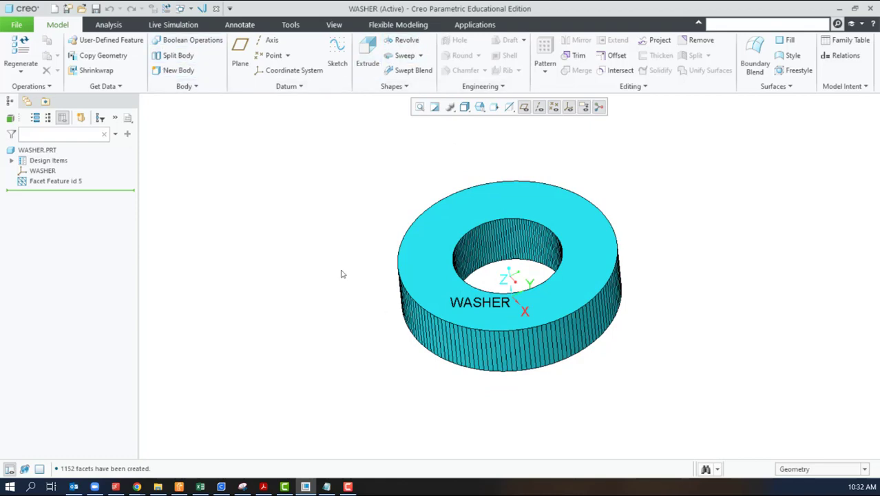
mouse_move(608, 321)
middle_down()
mouse_move(633, 293)
mouse_move(634, 220)
mouse_move(605, 295)
mouse_move(548, 308)
mouse_move(532, 359)
middle_up()
scroll(624, 358, down, 2)
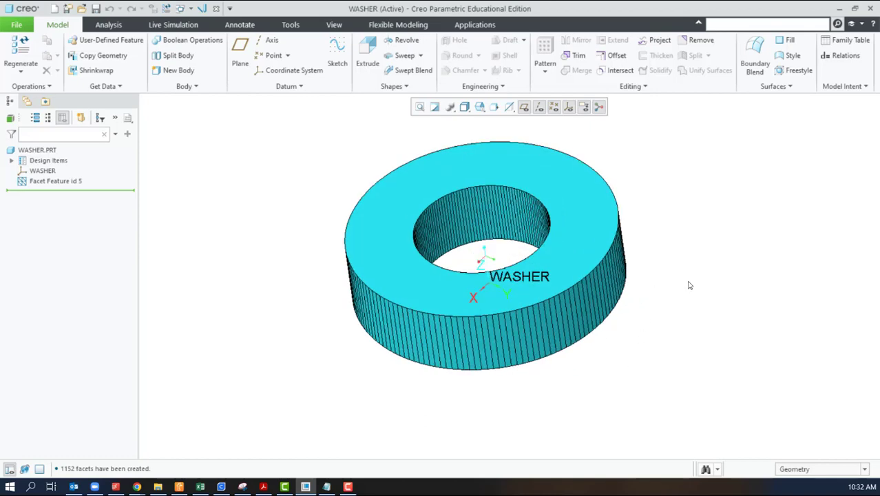
middle_drag(689, 285, 699, 261)
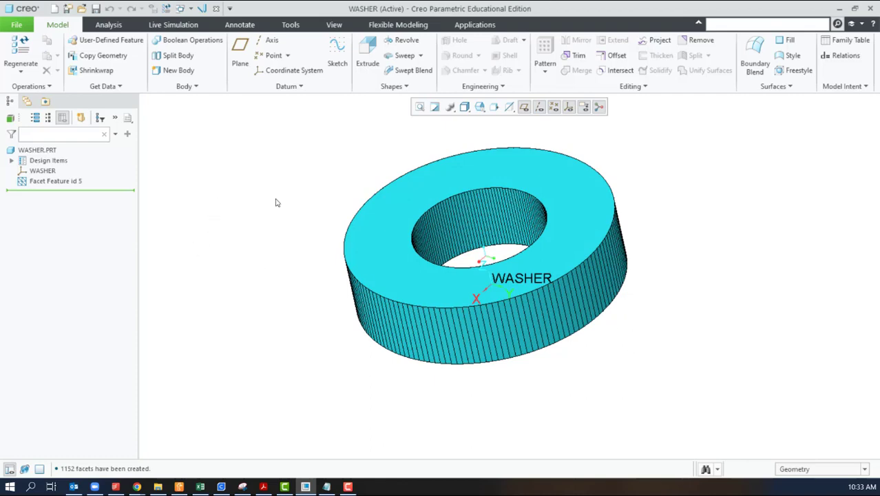
middle_drag(292, 239, 330, 189)
click(346, 57)
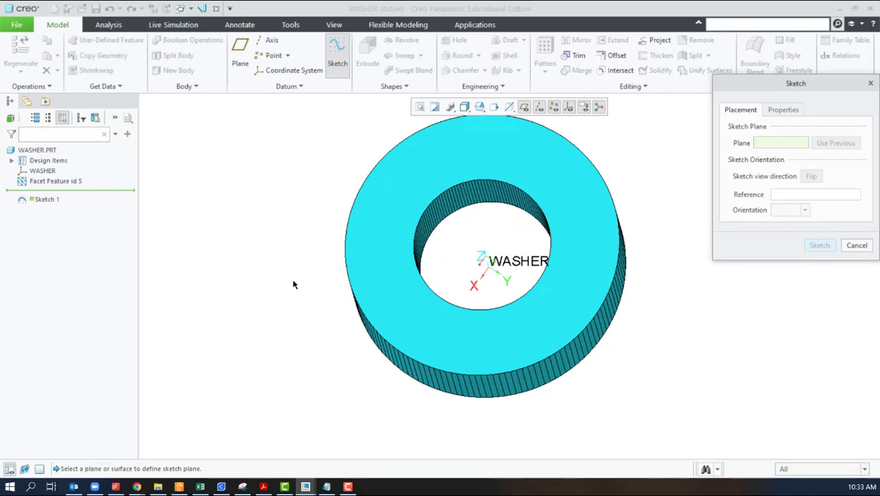
click(857, 247)
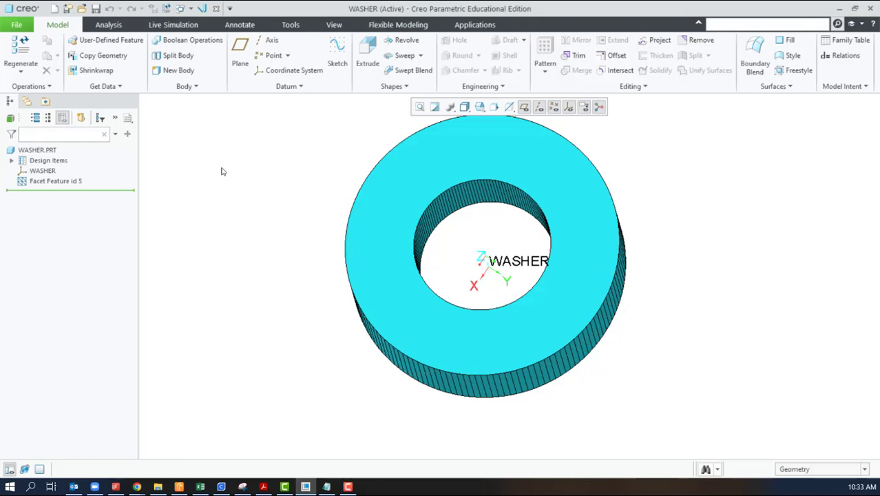
- Close the STL washer and try to open washer.f3d from File Explorer in Creo Parametric
click(216, 9)
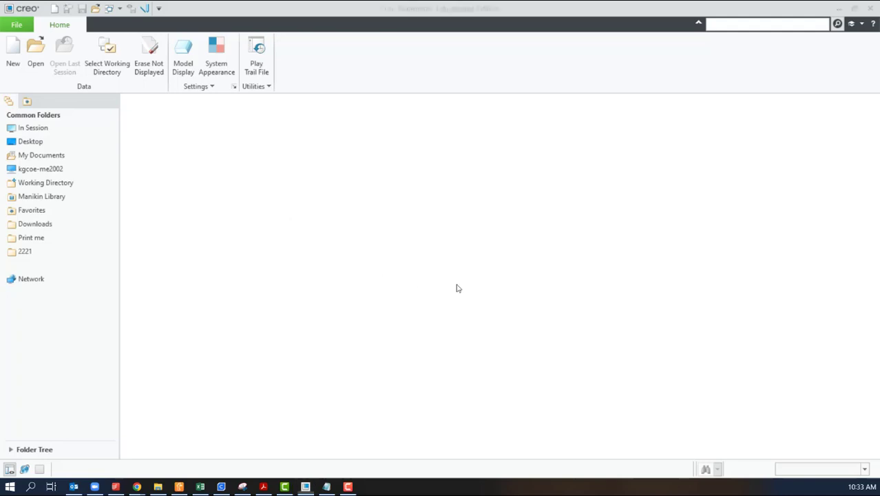
key(alt+Tab)
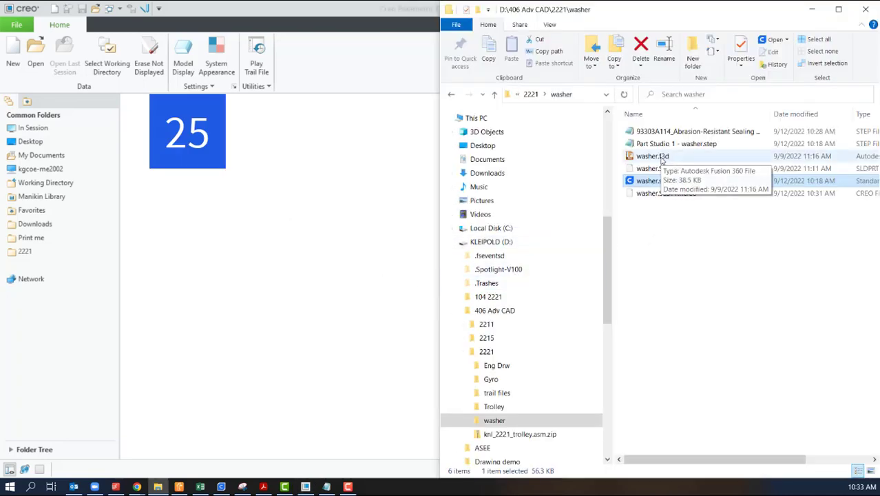
drag(662, 157, 345, 220)
click(814, 10)
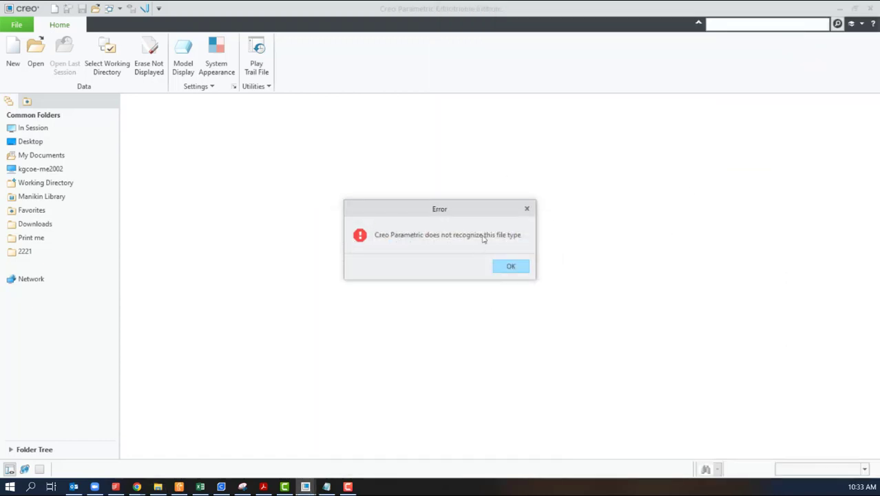
- Dismiss the file type error and import Part Studio 1 - washer.step from File Explorer as a new part named onshape_washer
click(510, 268)
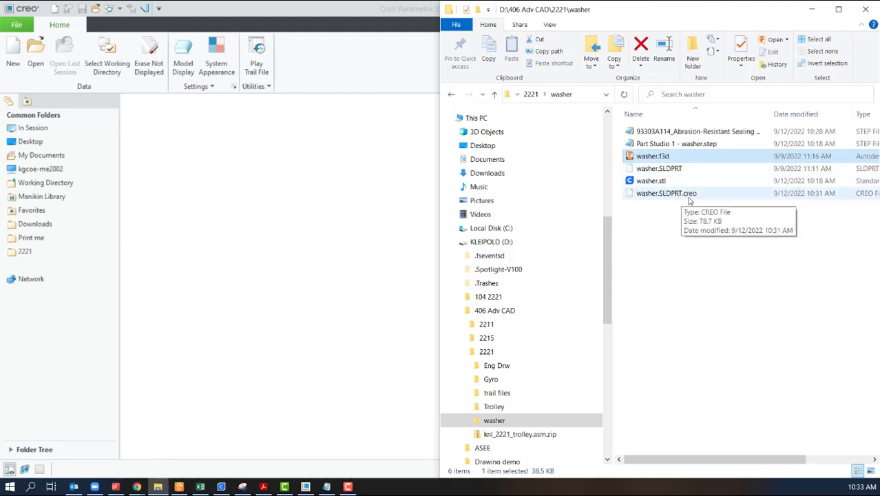
drag(703, 149, 408, 252)
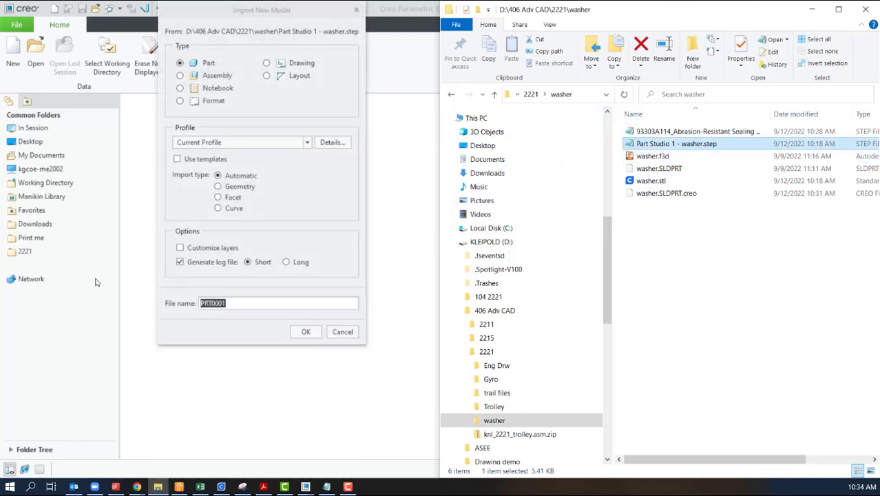
double_click(237, 303)
text(onshape_washer)
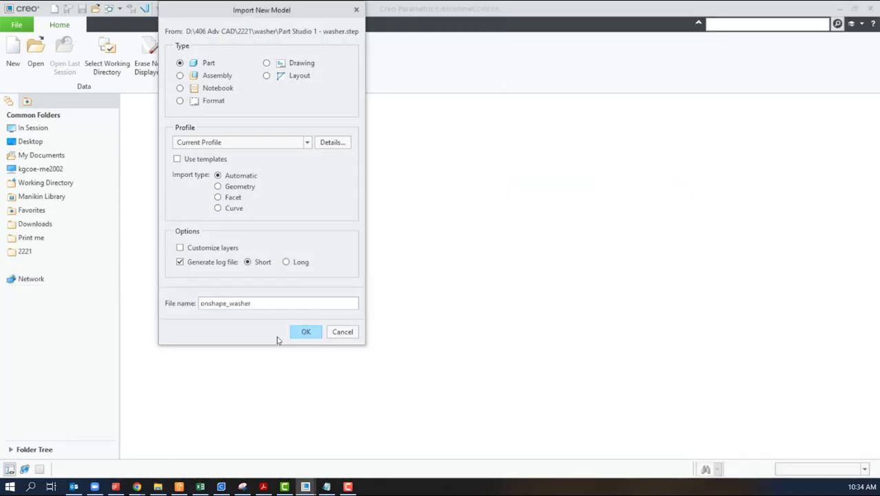
key(Return)
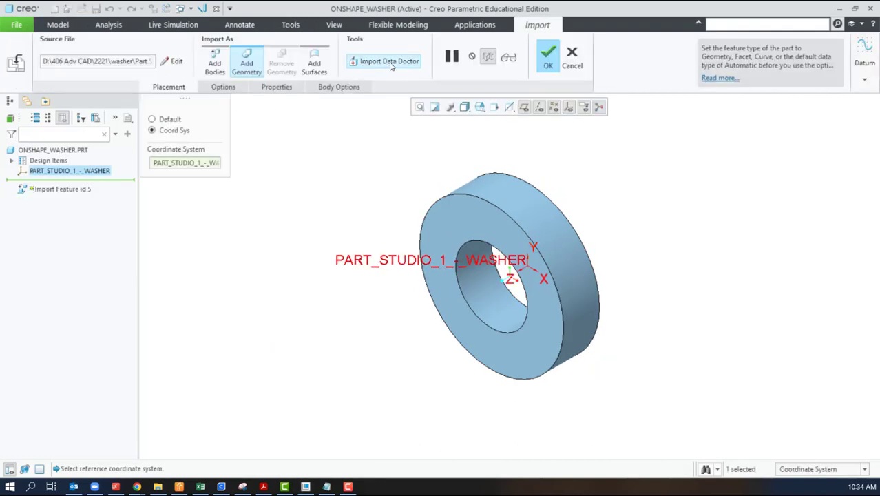
- Run Repair with Repair Tangency on the imported washer geometry in Import Data Doctor
click(389, 62)
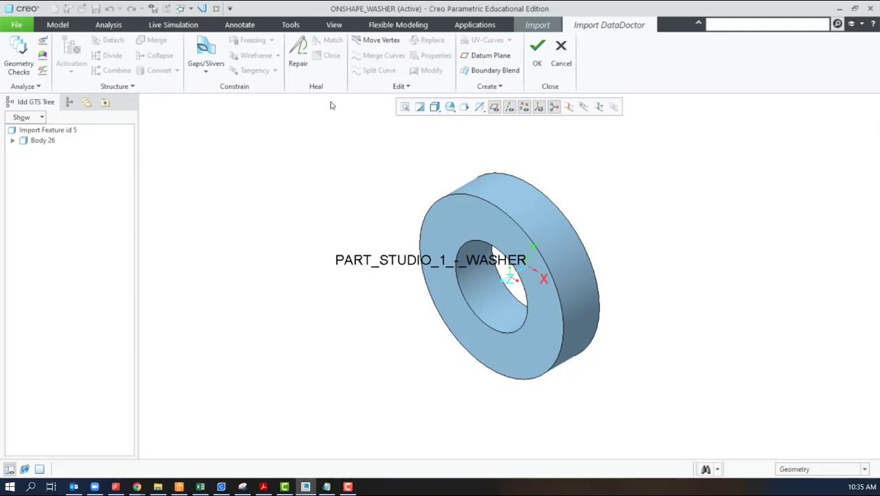
click(298, 55)
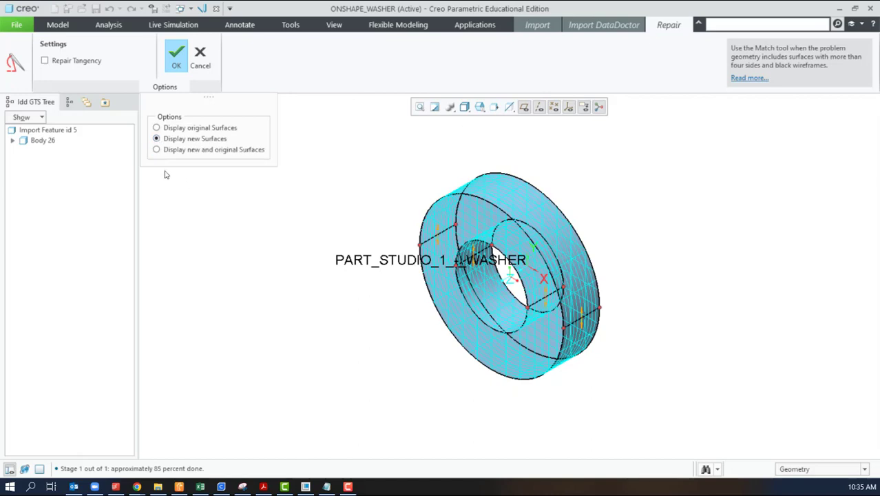
click(53, 62)
click(180, 64)
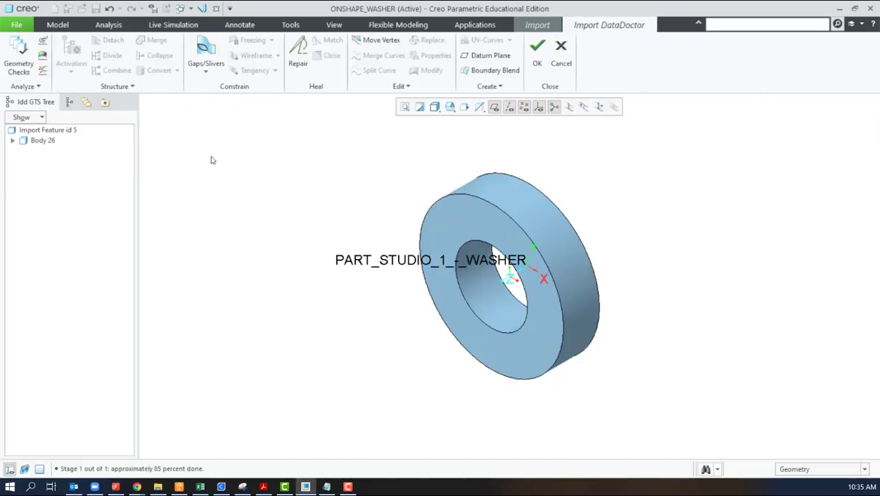
- Run Geometry Checks on the import feature, inspect its entry in the Troubleshooter, and accept the redefined import
click(19, 59)
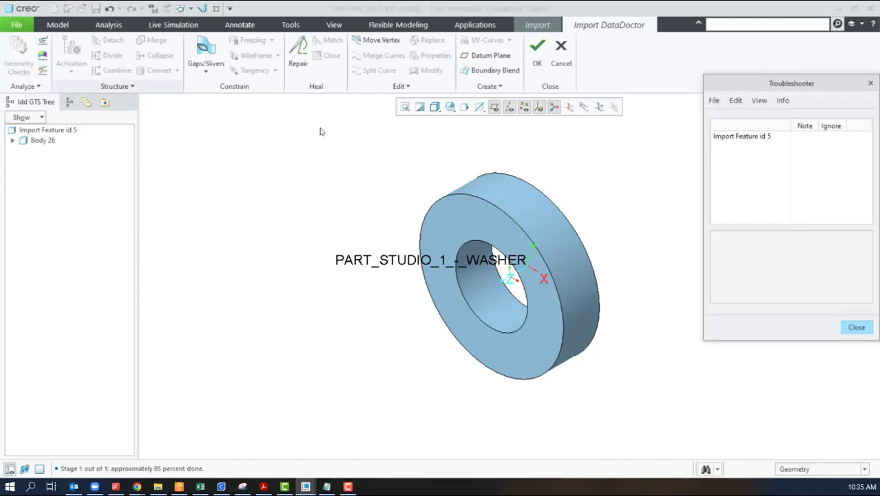
click(764, 141)
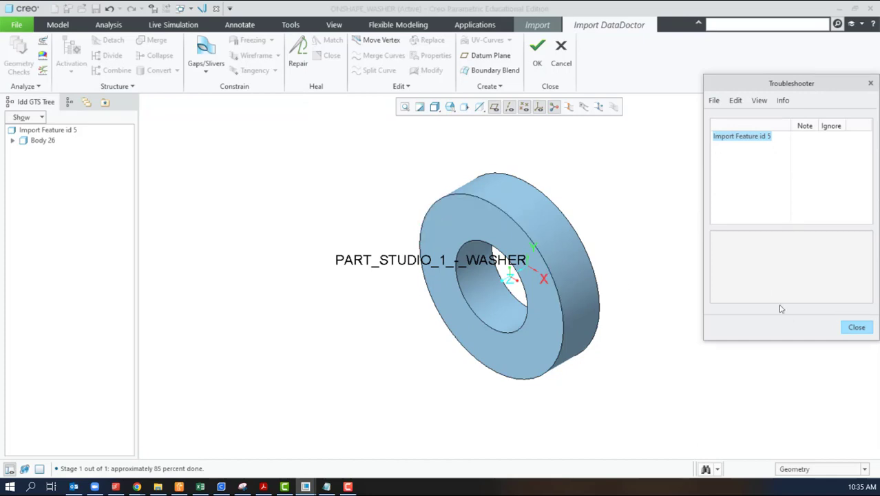
click(856, 328)
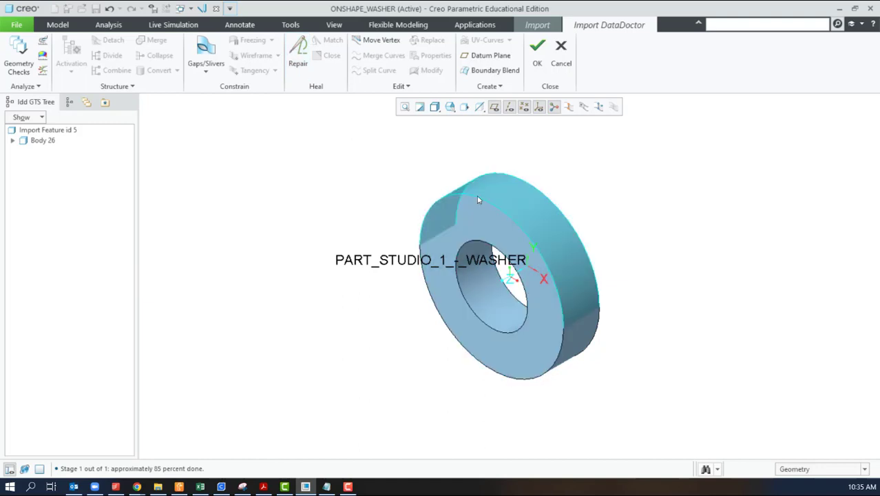
click(538, 59)
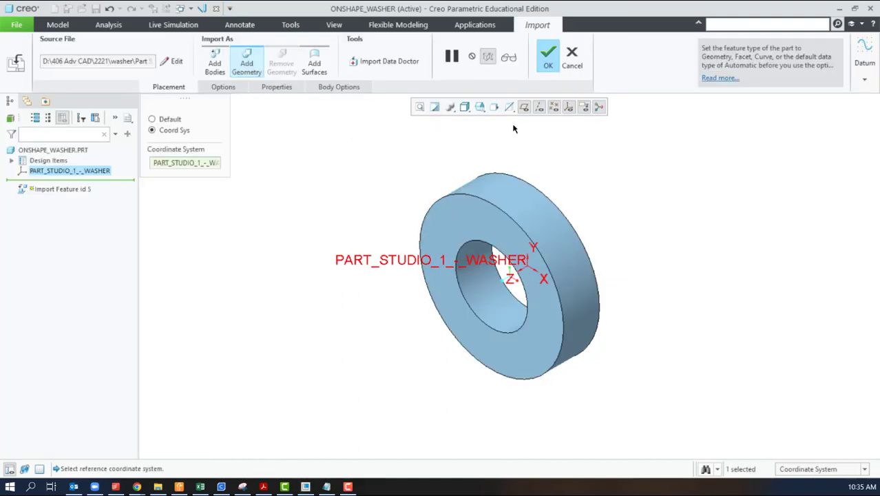
click(549, 55)
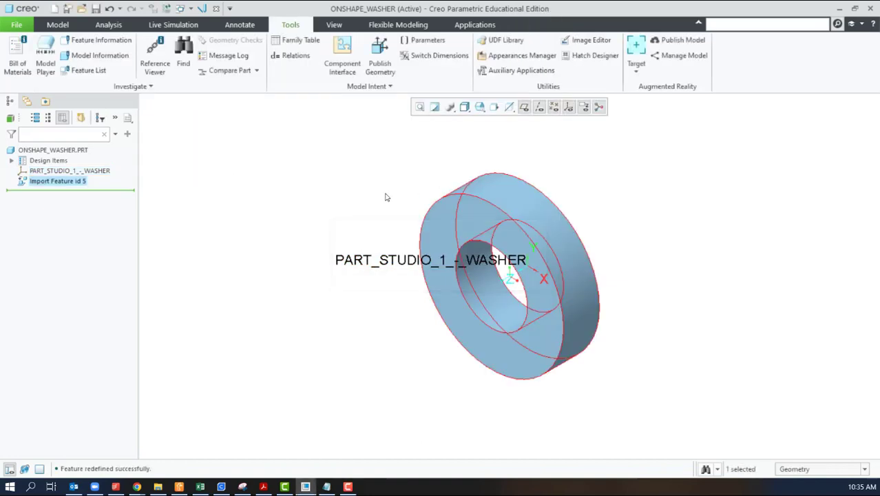
- Try a Round on the washer's inner hole edge without keeping the feature
click(298, 211)
middle_drag(355, 223, 191, 108)
click(58, 24)
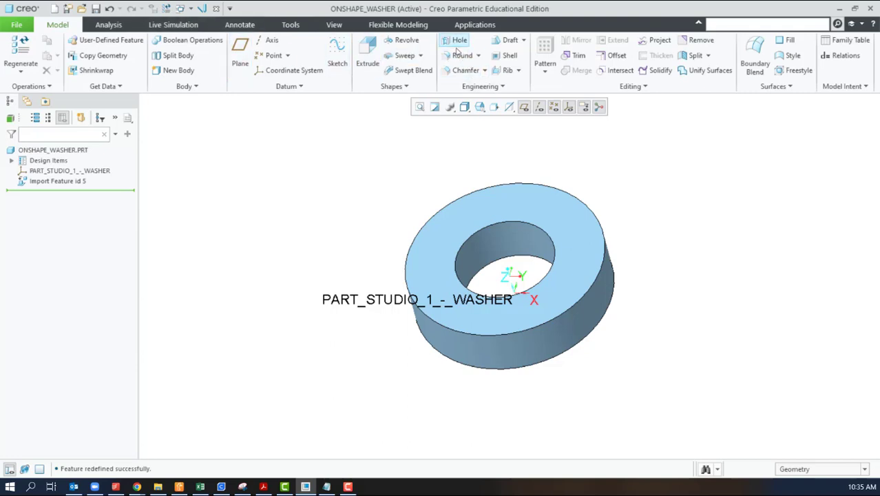
click(460, 56)
click(514, 222)
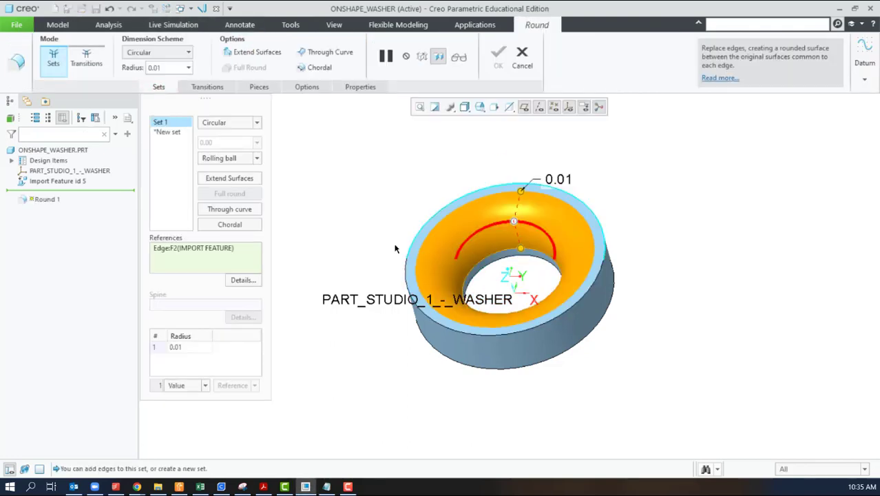
click(522, 58)
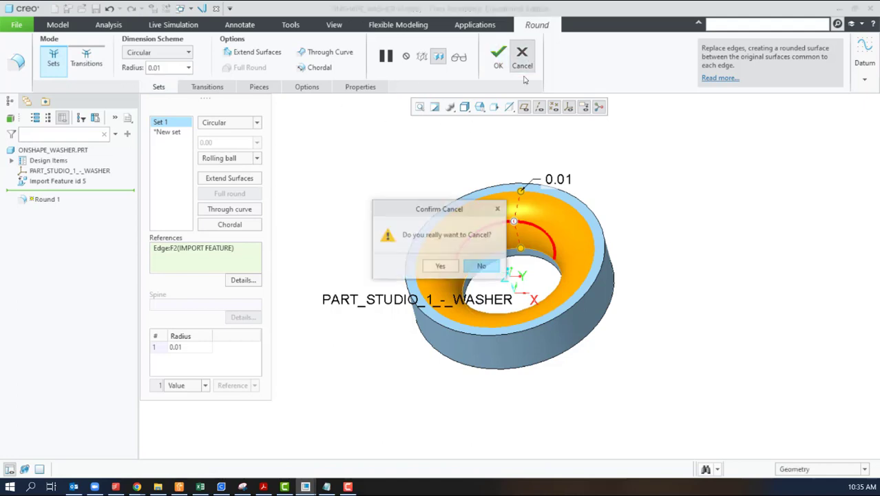
click(440, 267)
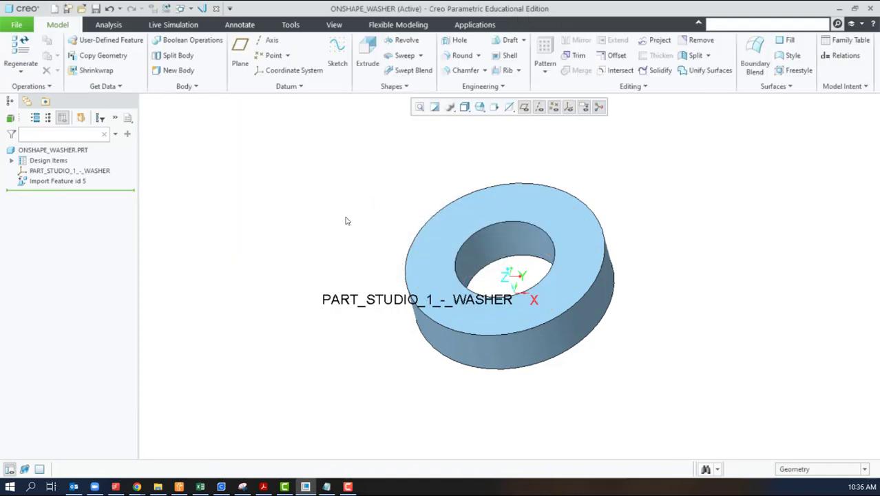
- Measure the diameter of the washer's outer cylindrical surface
click(109, 25)
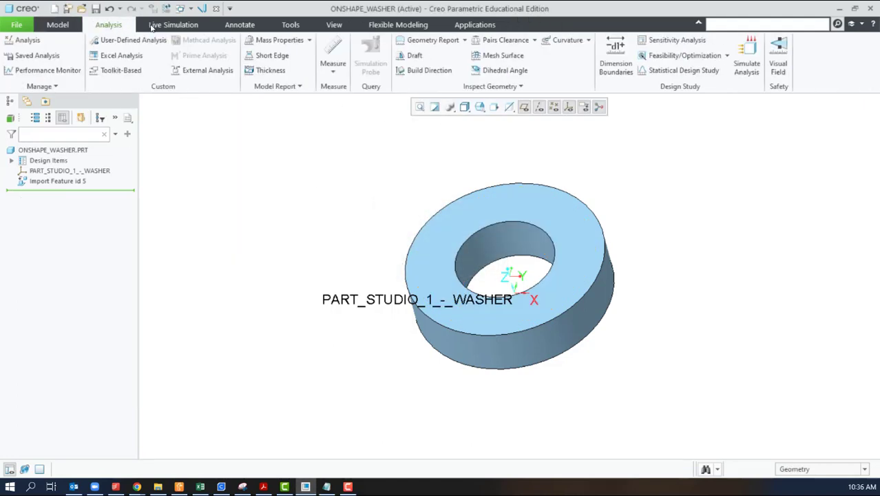
click(337, 58)
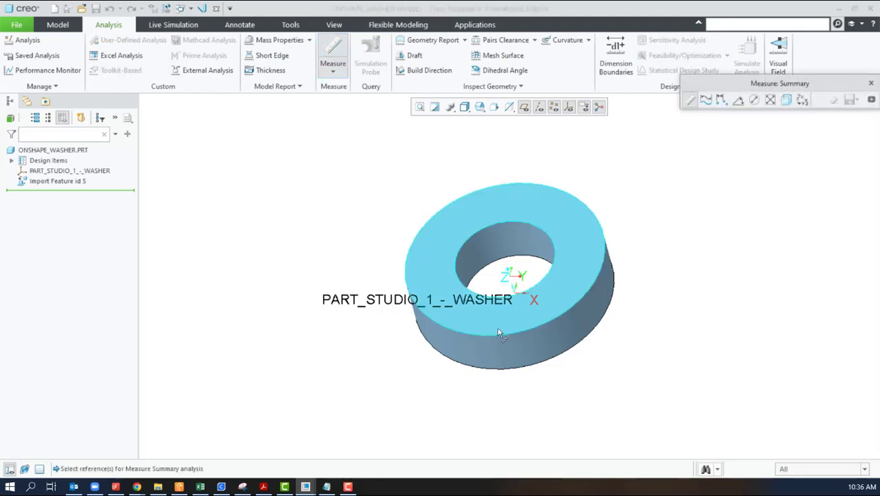
click(501, 350)
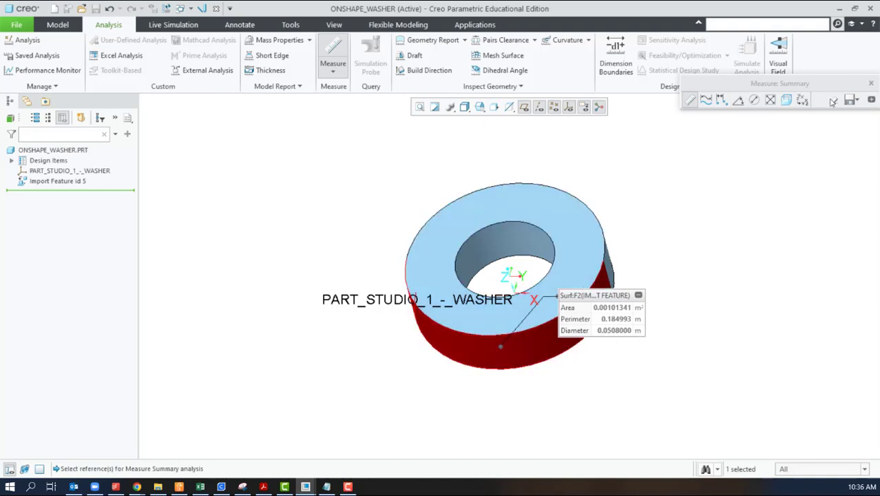
click(870, 83)
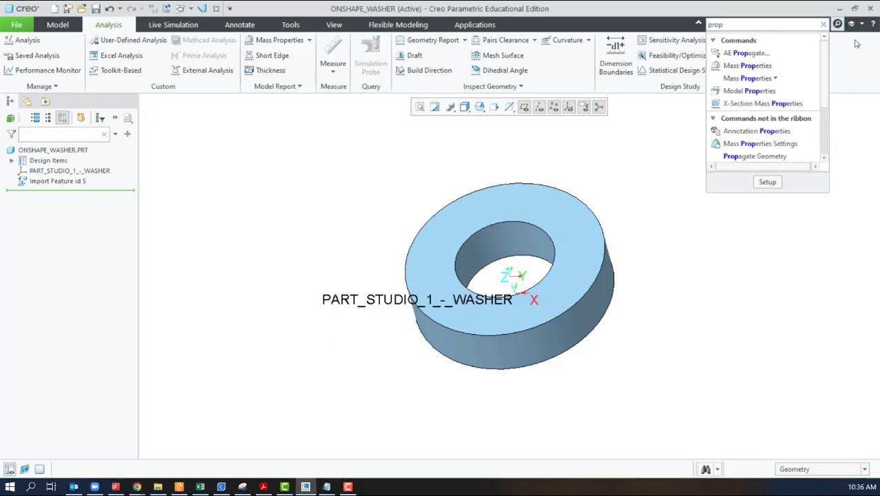
- Set the model units to Inch lbm Second (Creo Parametric Default), converting the dimensions, through the model properties
mouse_move(741, 94)
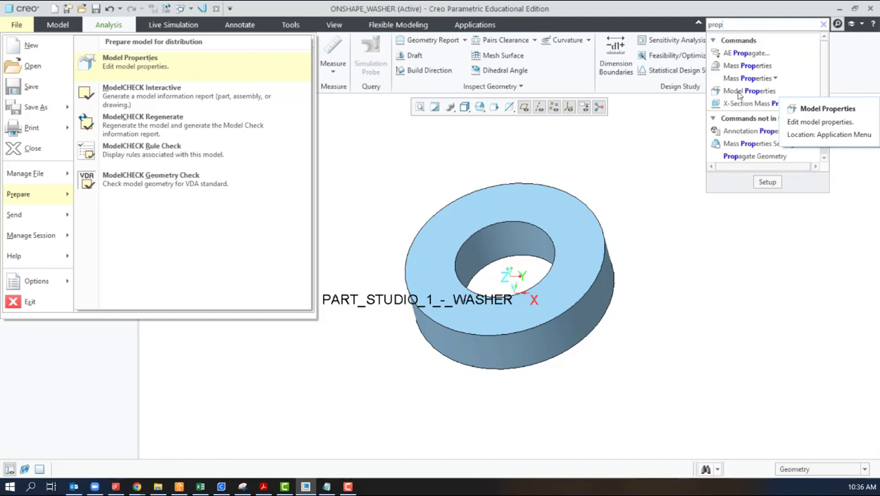
click(740, 95)
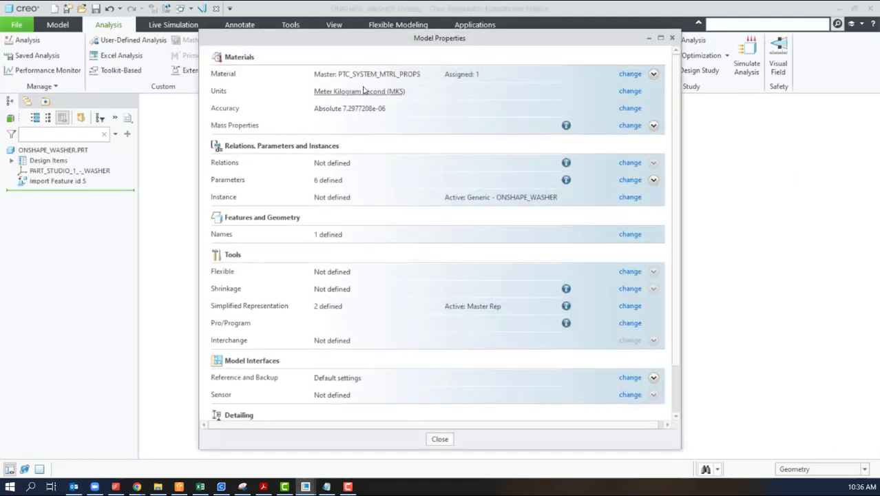
click(630, 91)
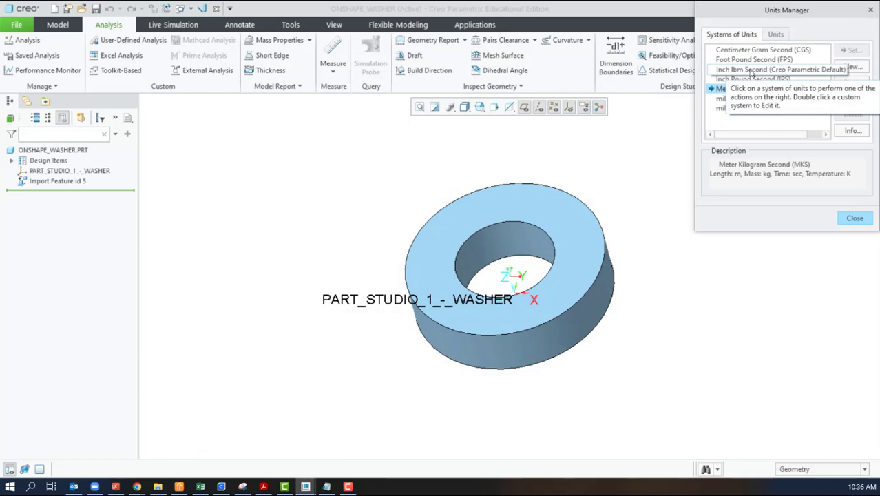
click(752, 70)
click(853, 50)
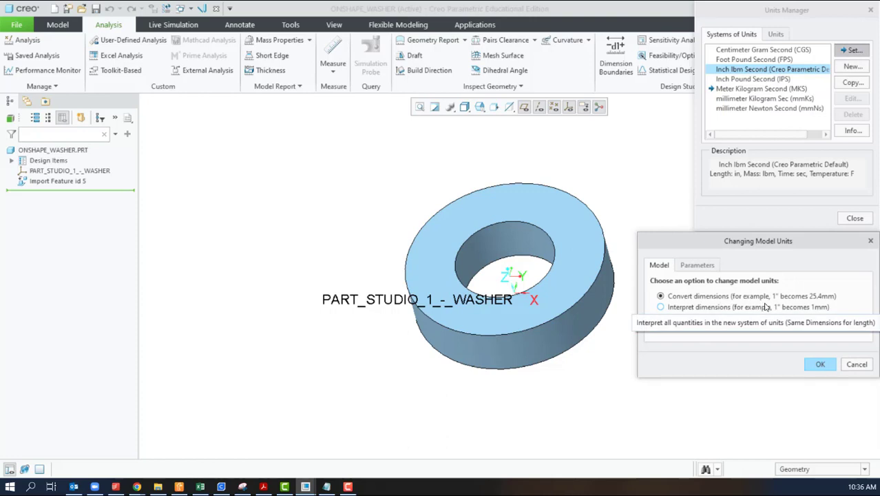
click(820, 364)
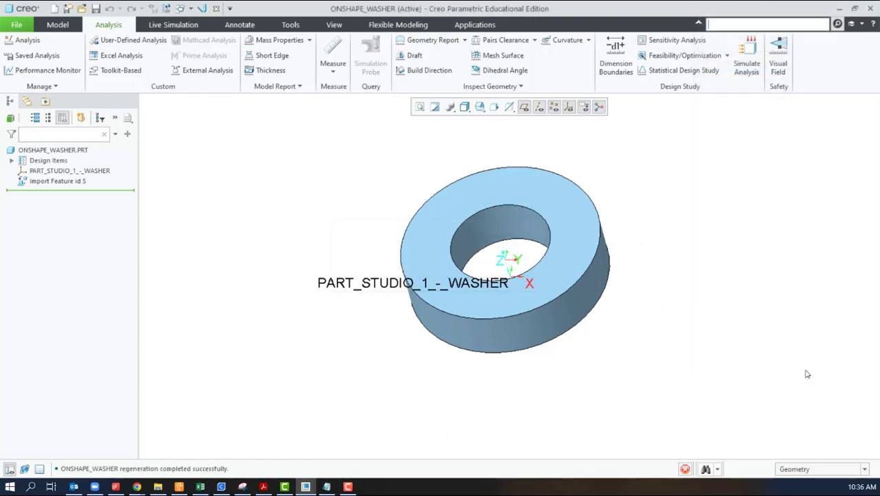
click(854, 218)
click(440, 439)
- Measure the washer's outer diameter, hole diameter and the distance between its two flat faces
click(332, 59)
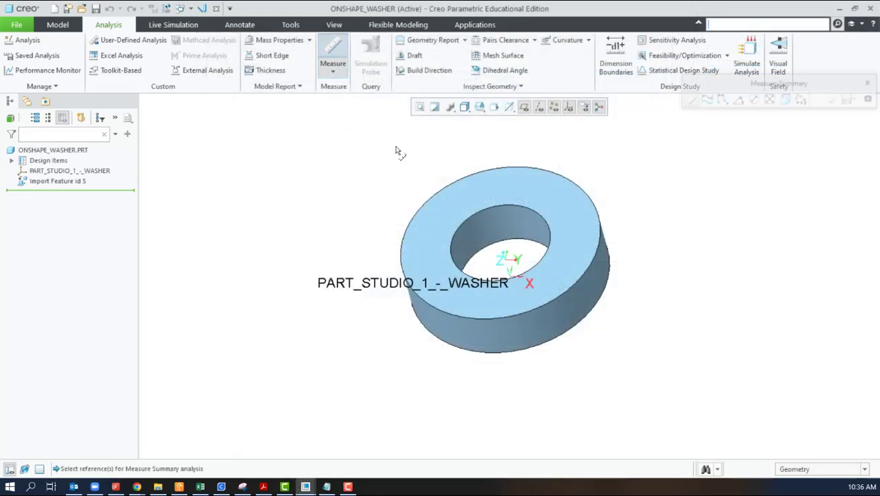
click(522, 346)
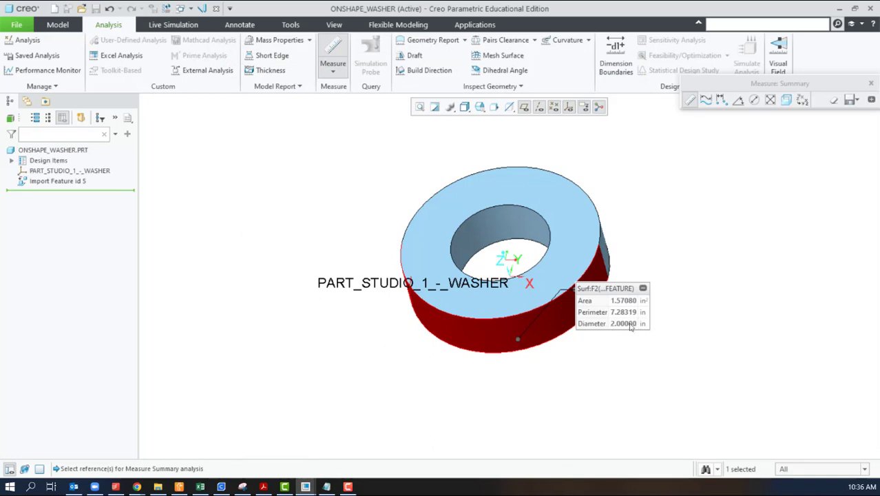
click(523, 215)
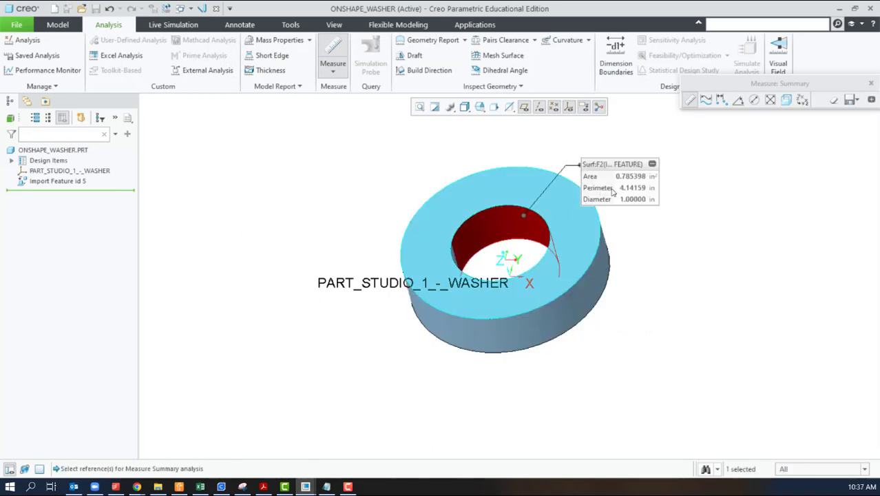
click(598, 238)
middle_drag(662, 291, 652, 250)
ctrl+click(590, 286)
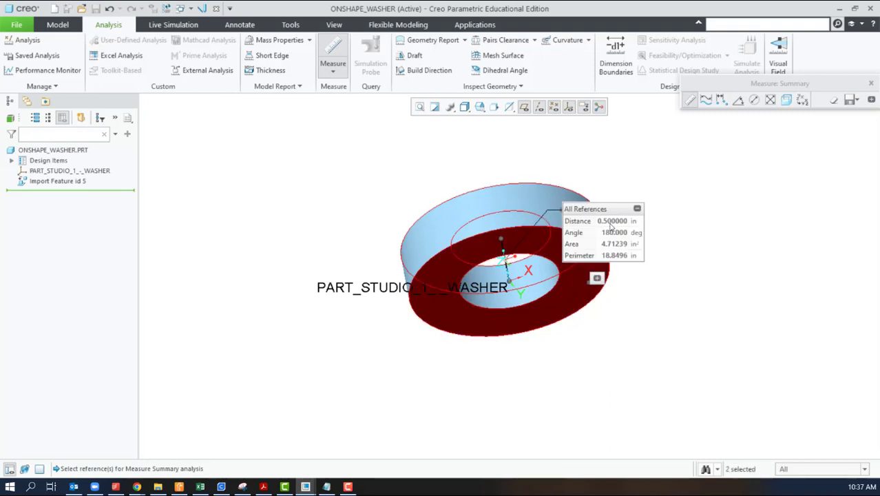
click(870, 83)
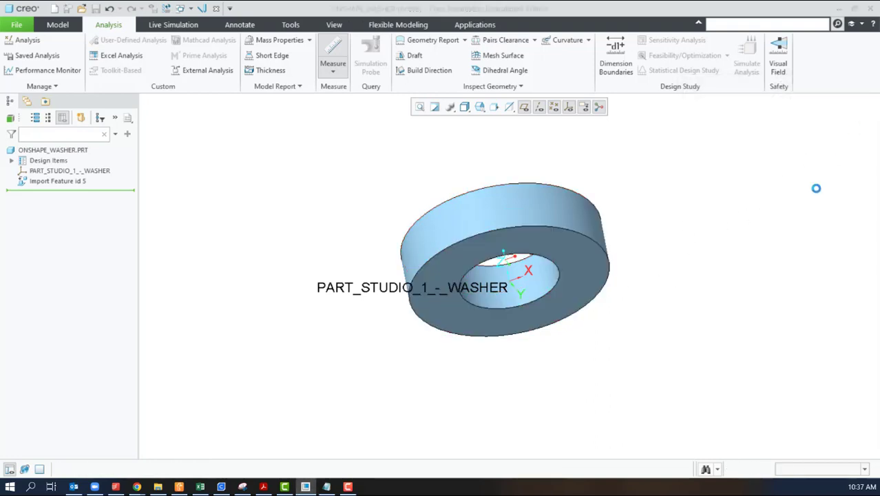
- Save the part as ONSHAPE_WASHER.PRT in the washer folder
middle_drag(701, 174, 700, 242)
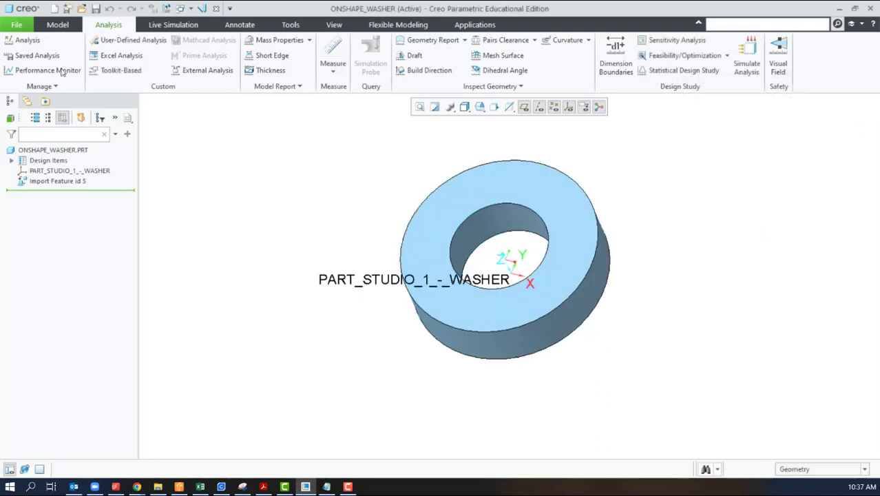
click(96, 9)
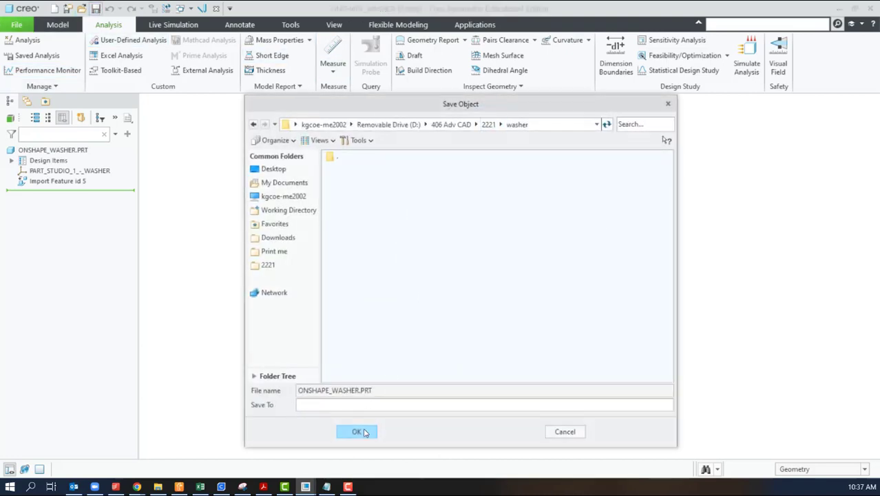
click(365, 432)
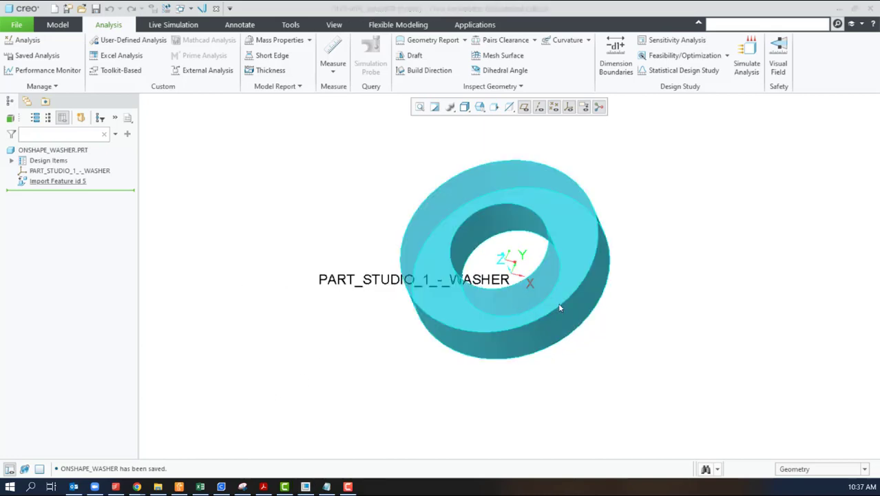
- Switch to Chrome, go to mcmaster.com and open the Washers category under Fasteners
key(alt+Tab)
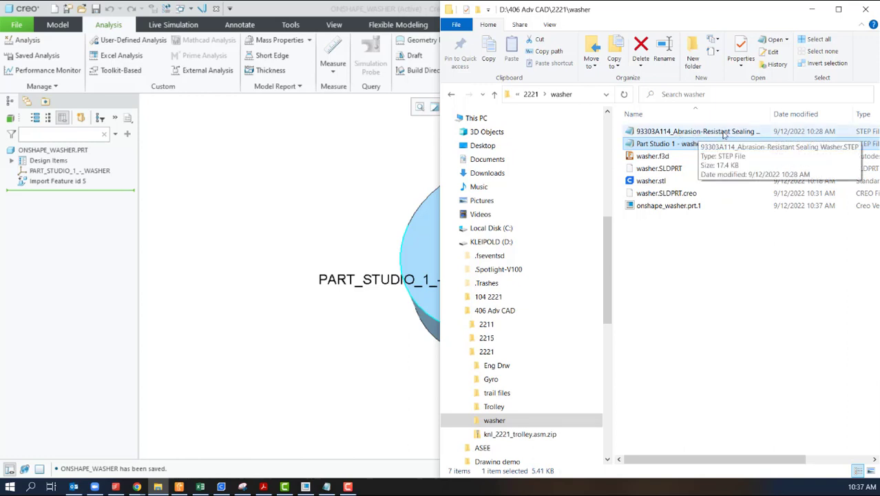
click(289, 396)
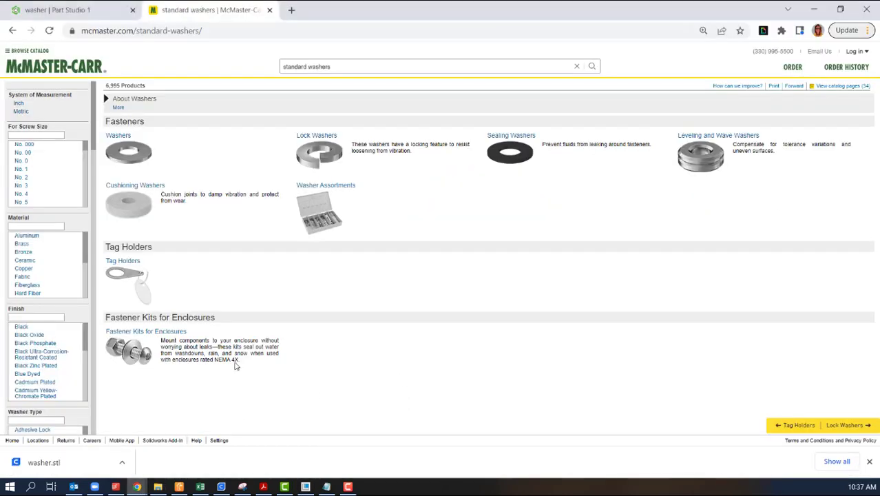
click(137, 487)
click(121, 33)
text(mcmaster)
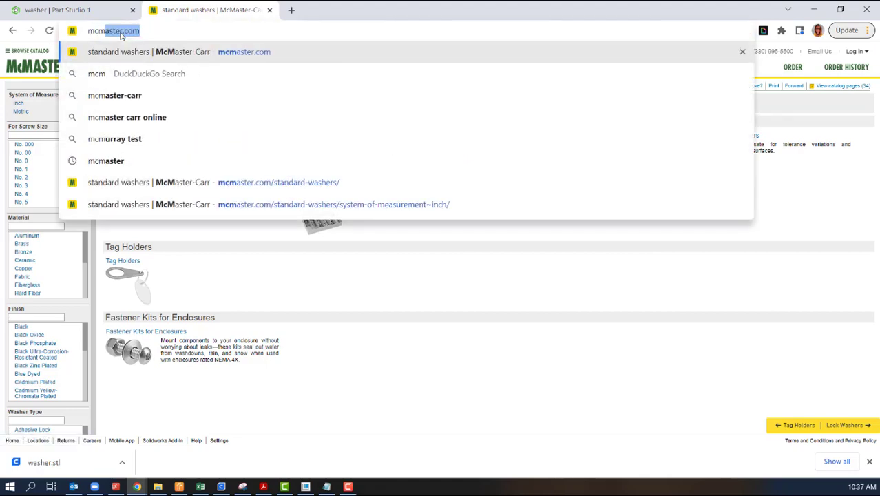
key(Return)
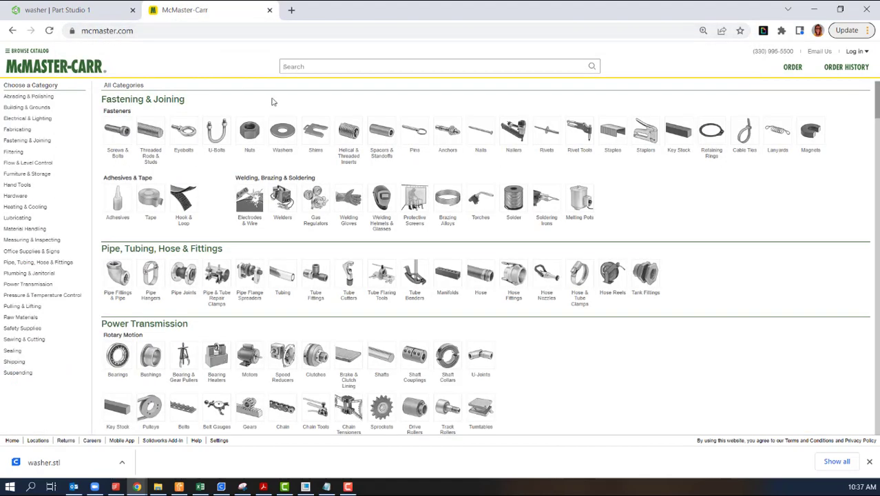
click(284, 137)
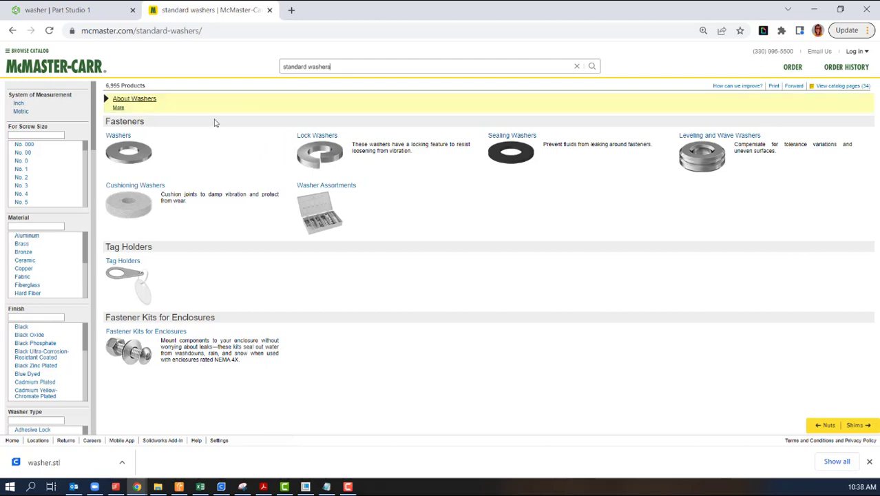
- Filter the McMaster-Carr washers to an outer diameter (OD) of 2.000"
scroll(74, 193, down, 10)
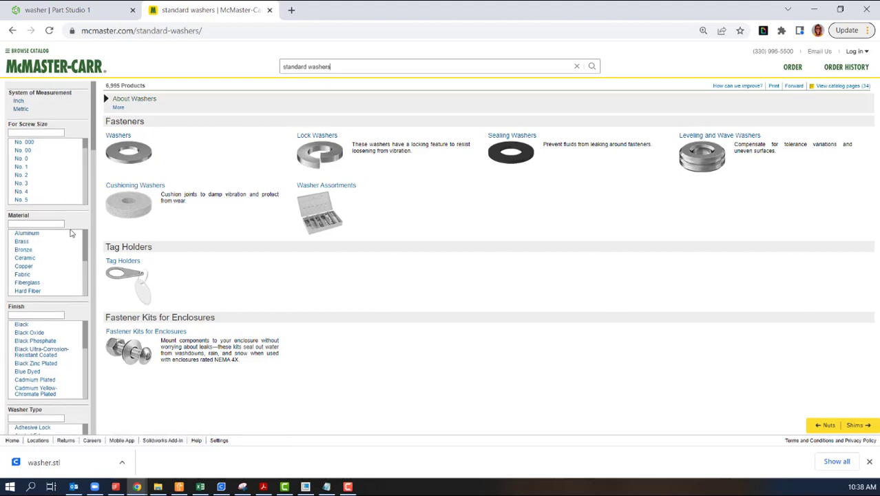
scroll(71, 236, down, 10)
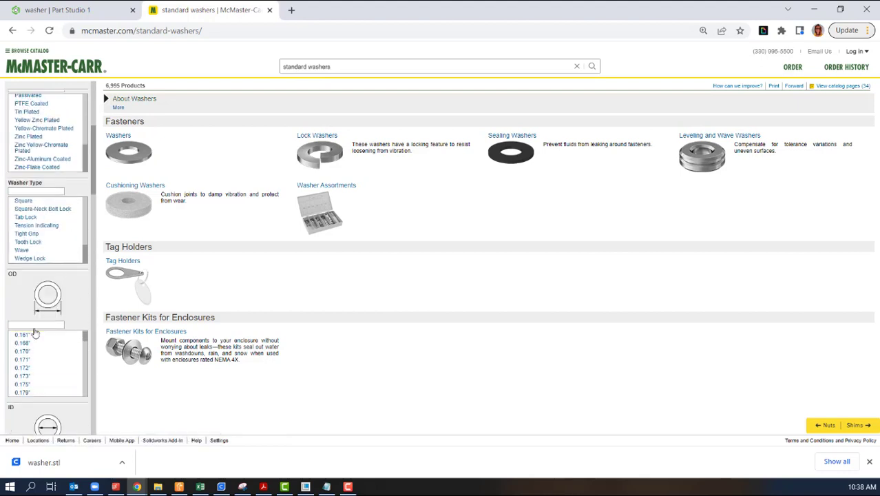
click(34, 325)
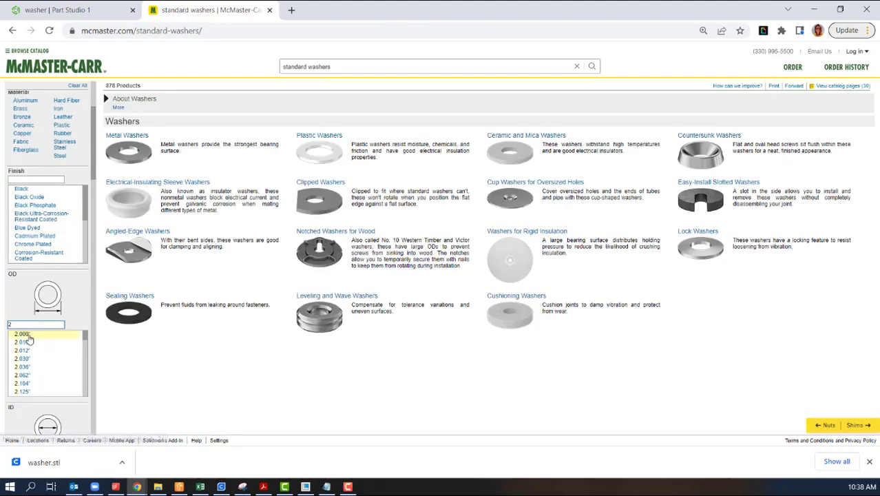
click(25, 333)
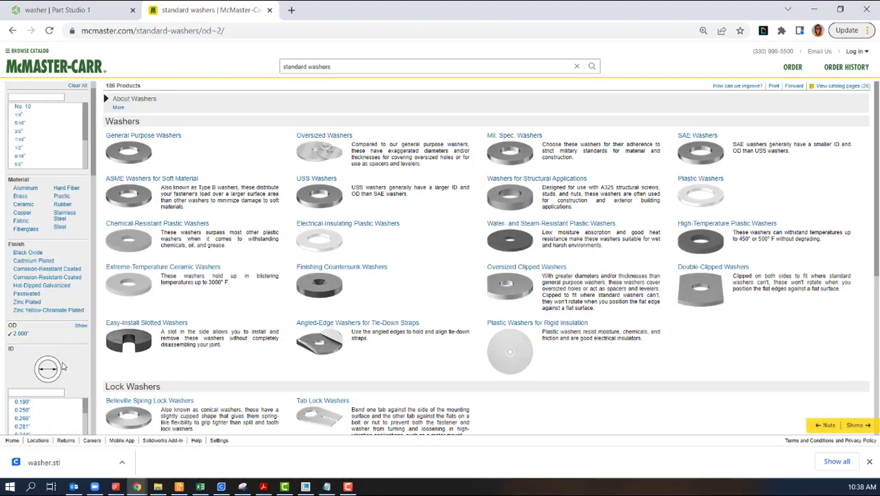
- Narrow the filtered washers to an inner diameter (ID) of 1.000"
scroll(60, 359, down, 3)
scroll(46, 324, down, 3)
scroll(46, 323, down, 3)
scroll(43, 325, up, 2)
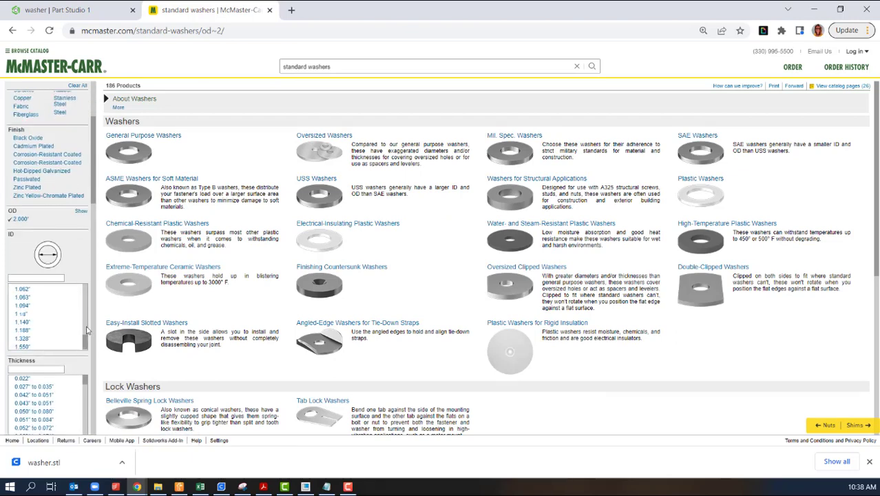
click(38, 321)
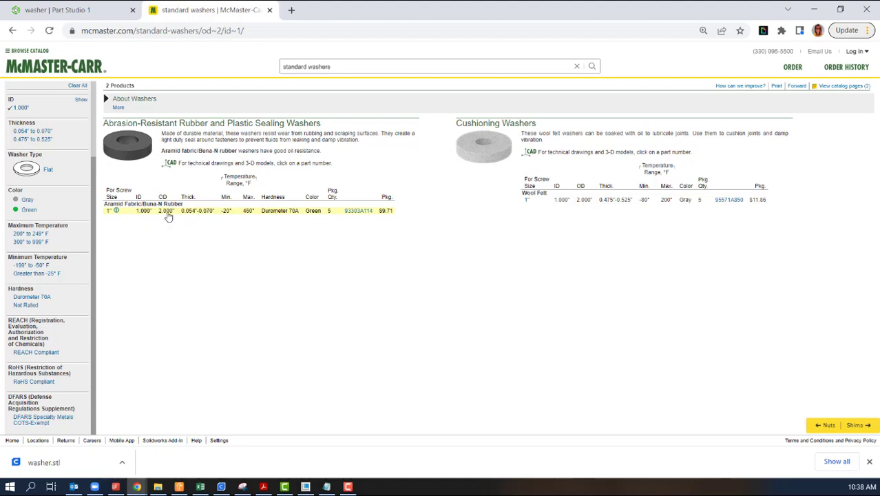
- Download the 3-D STEP model of abrasion-resistant sealing washer 93303A114
click(359, 215)
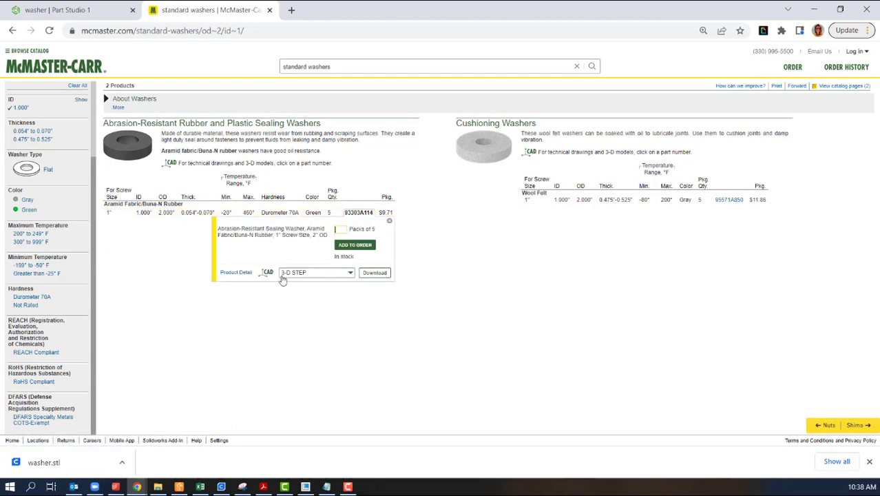
click(307, 274)
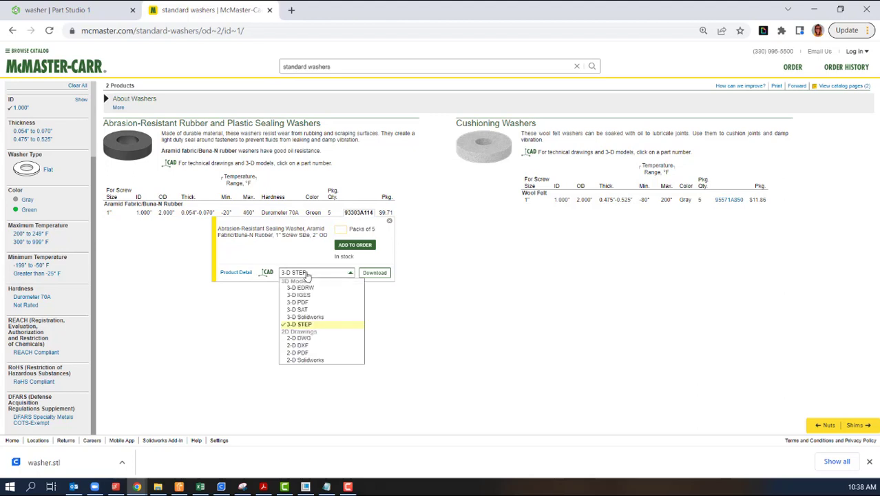
click(308, 274)
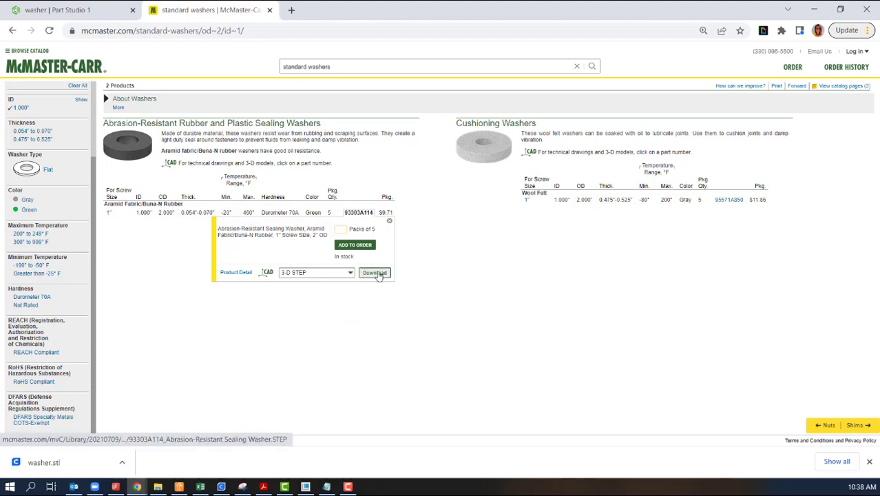
click(378, 275)
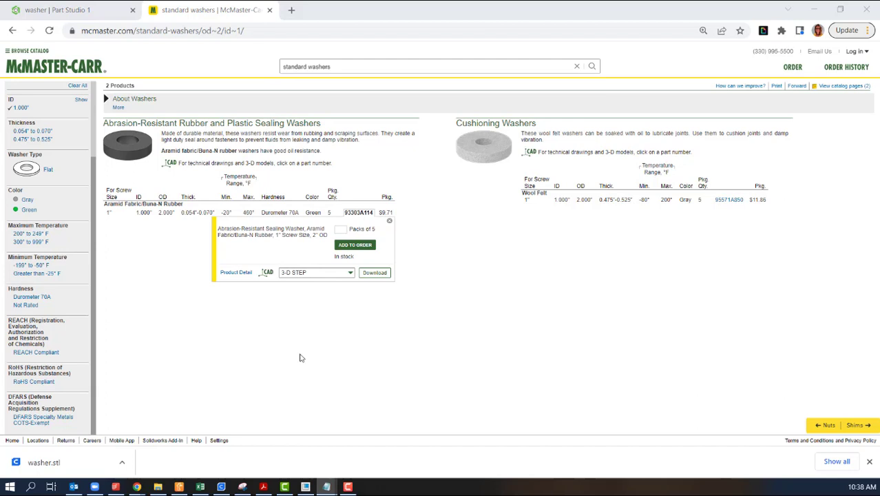
- Close the ONSHAPE_WASHER part in Creo Parametric and import 93303A114_Abrasion-Resistant Sealing Washer.STEP from the washer folder as a part with automatic import type
click(158, 487)
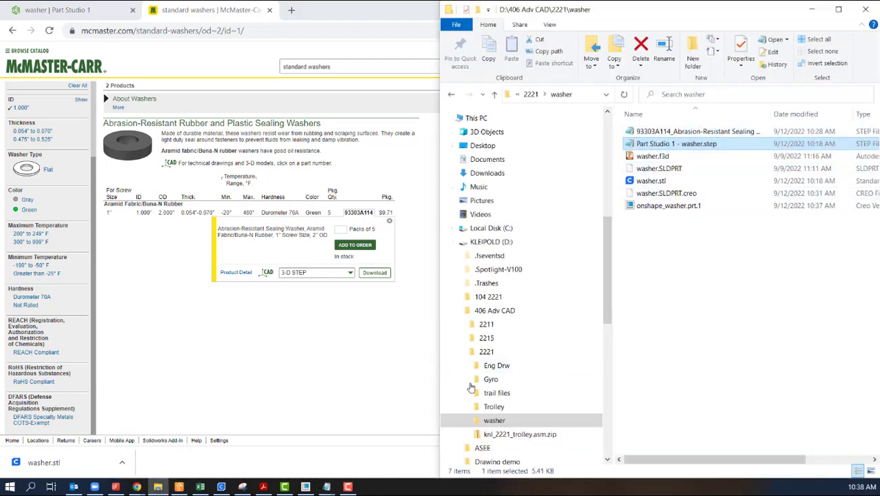
click(306, 487)
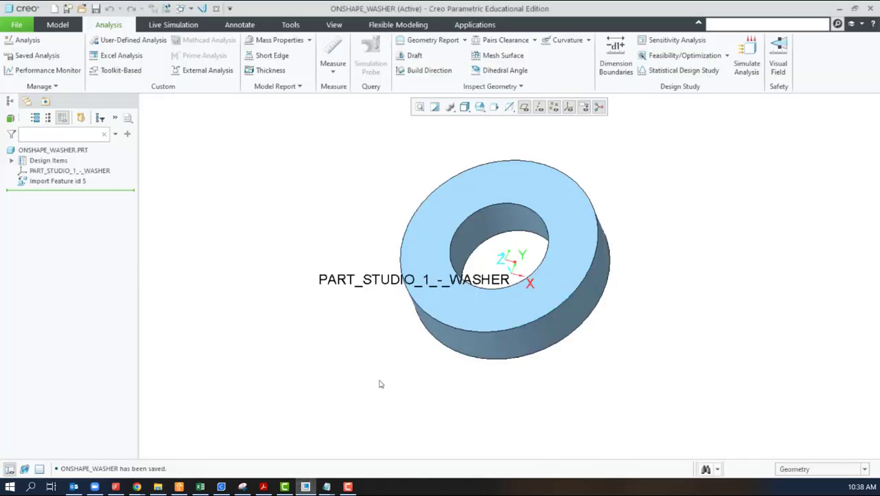
click(218, 8)
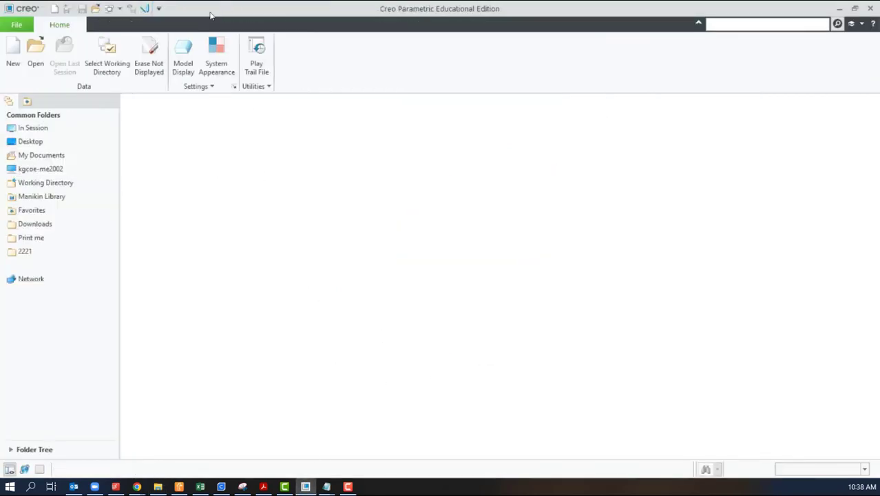
key(alt+Tab)
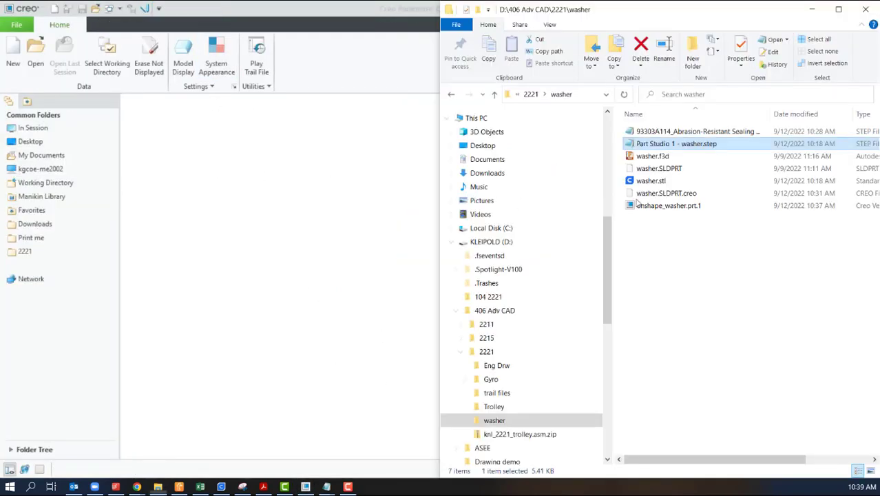
drag(693, 135, 309, 261)
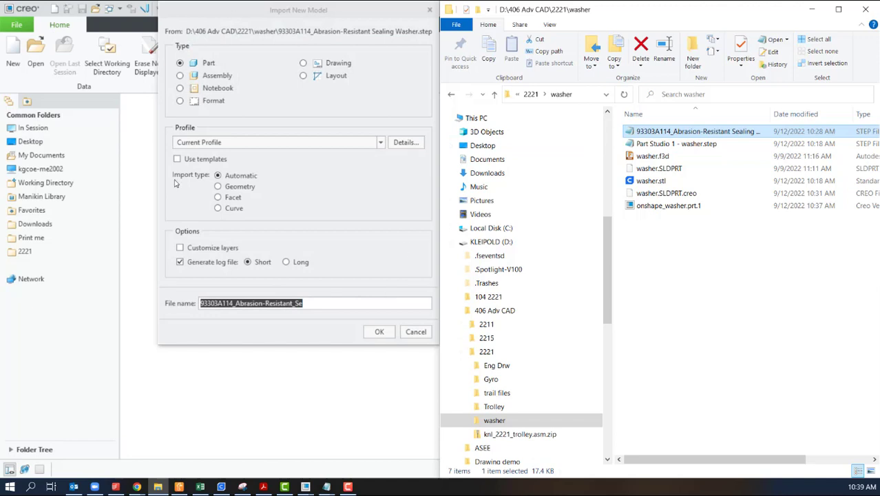
click(380, 332)
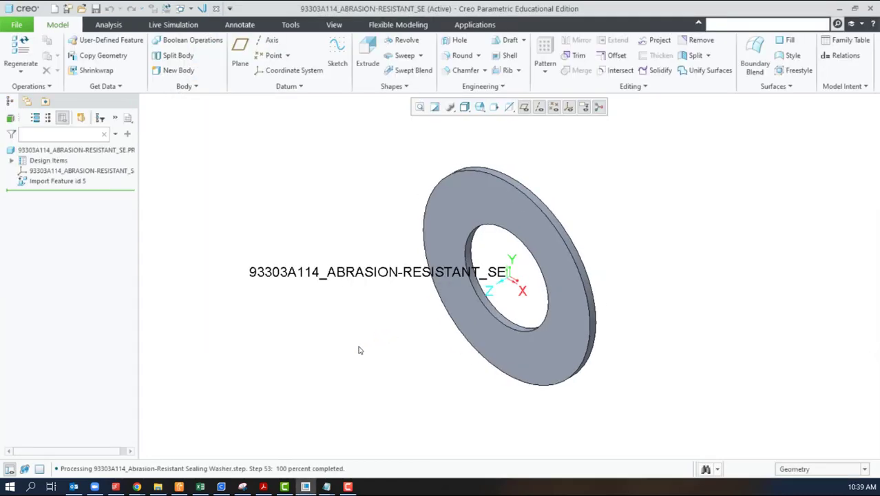
- Measure the diameters of the imported washer's outer cylindrical surface and its hole
click(108, 25)
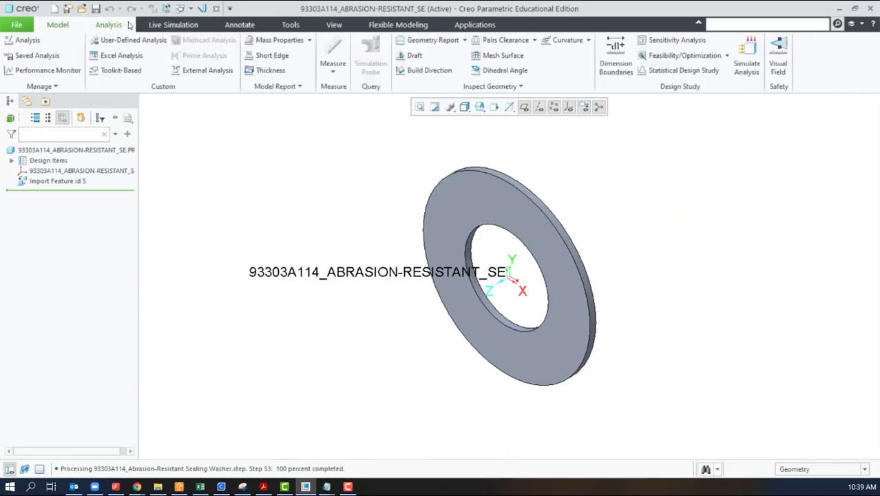
click(333, 52)
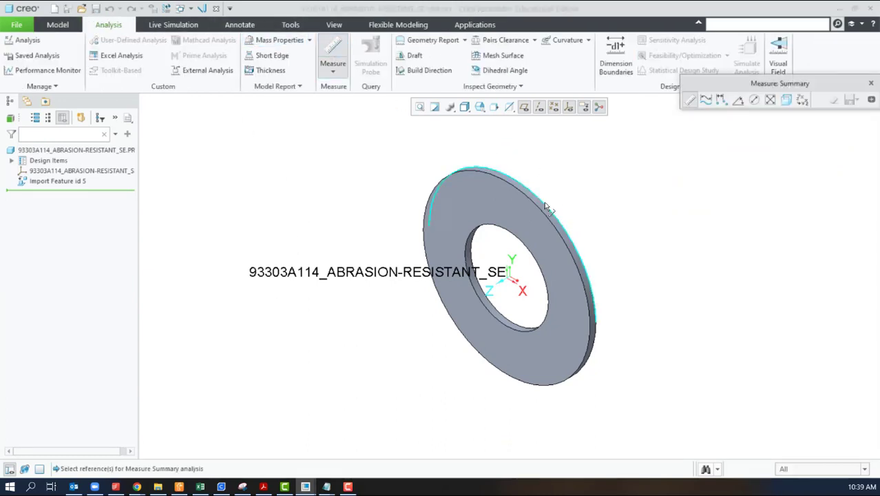
click(543, 209)
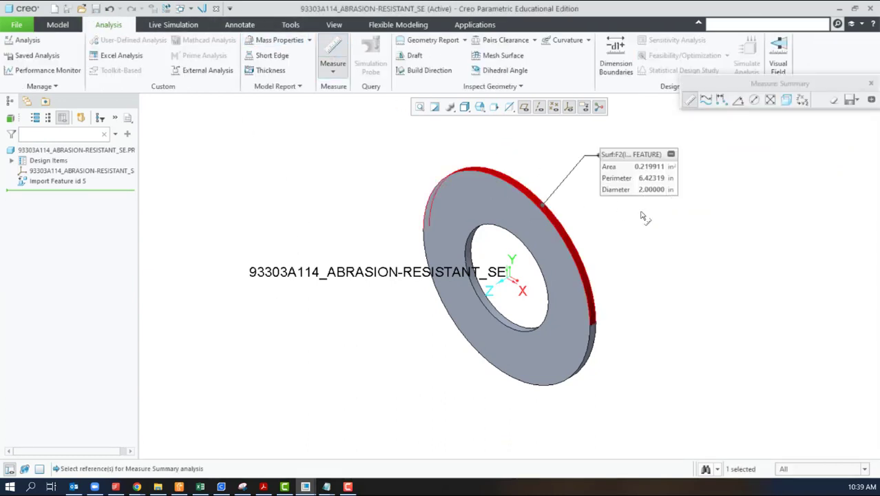
scroll(472, 261, down, 3)
click(472, 261)
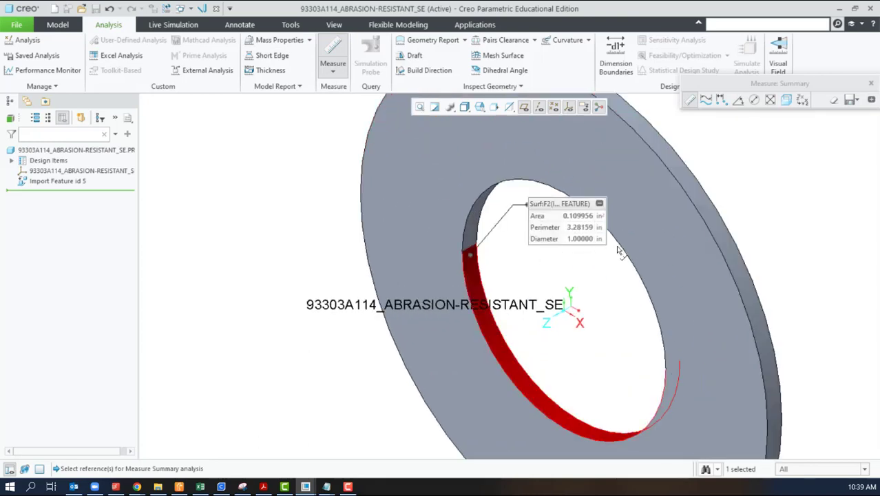
click(870, 83)
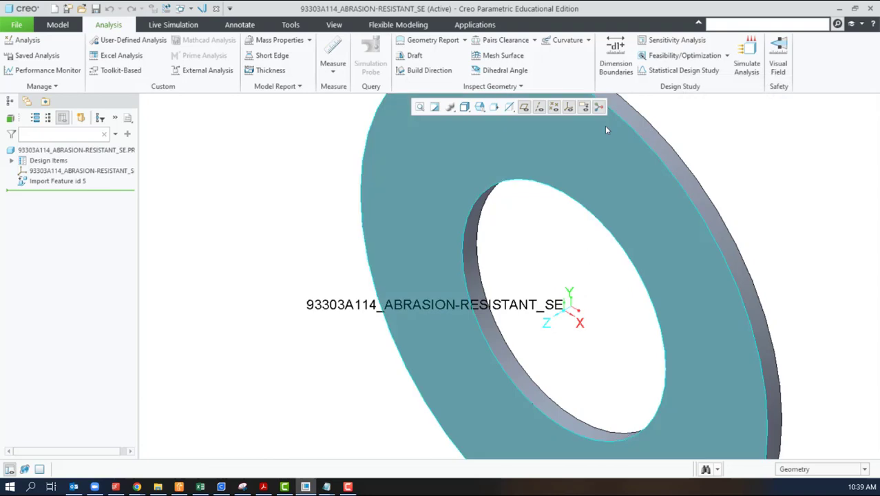
- Hide the coordinate systems and view the whole washer at a flatter angle
click(569, 106)
key(ctrl+d)
scroll(541, 279, up, 3)
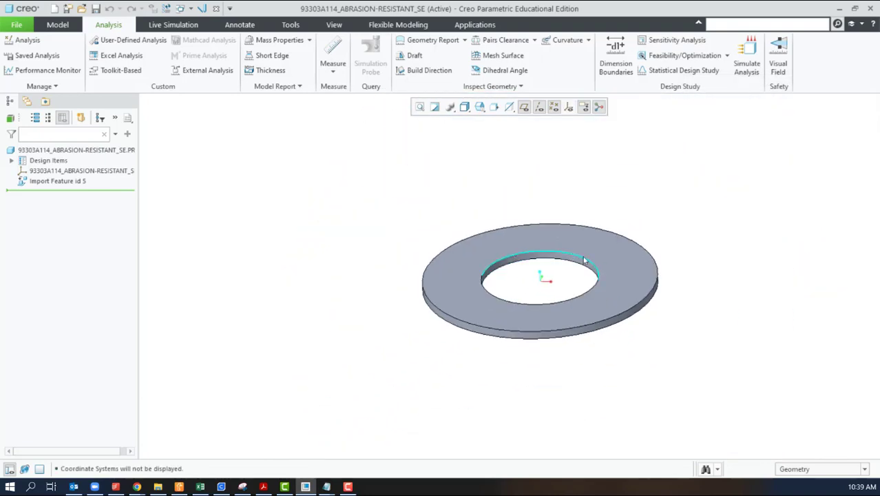
scroll(671, 224, down, 2)
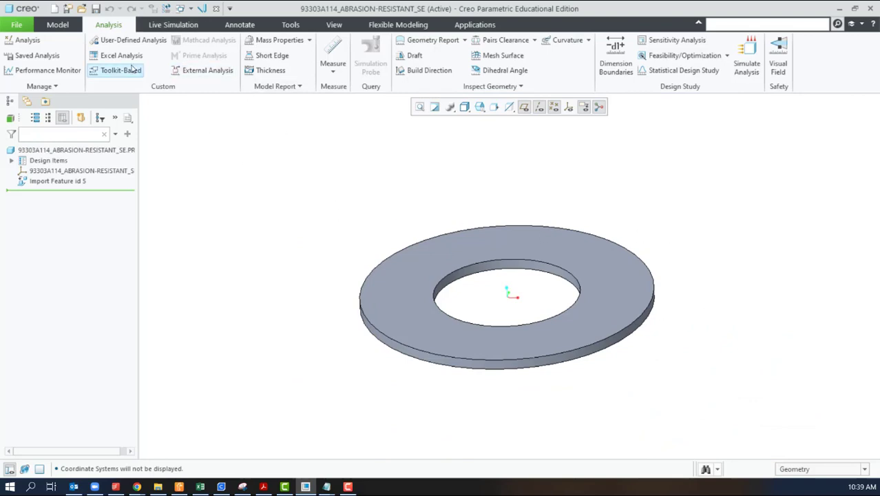
- Measure the distance between the washer's two opposite flat faces
click(333, 56)
middle_drag(475, 294, 562, 313)
click(599, 292)
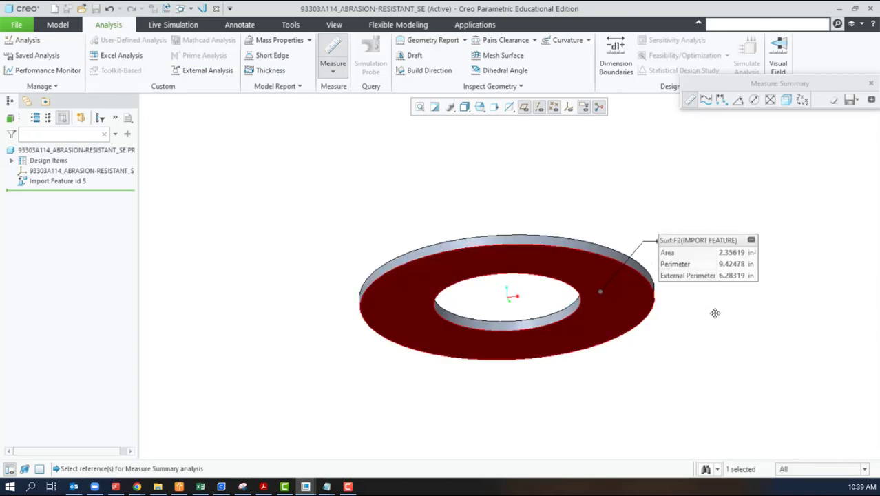
middle_drag(745, 326, 740, 334)
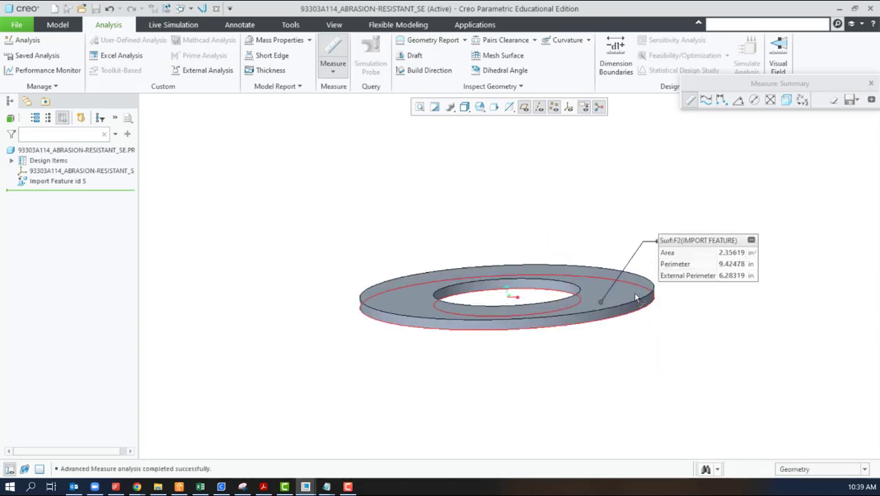
ctrl+click(600, 314)
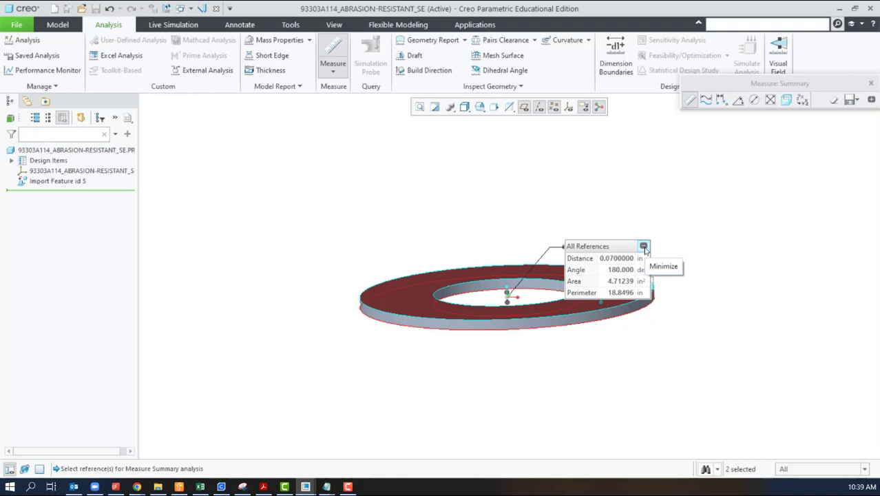
click(643, 247)
click(870, 84)
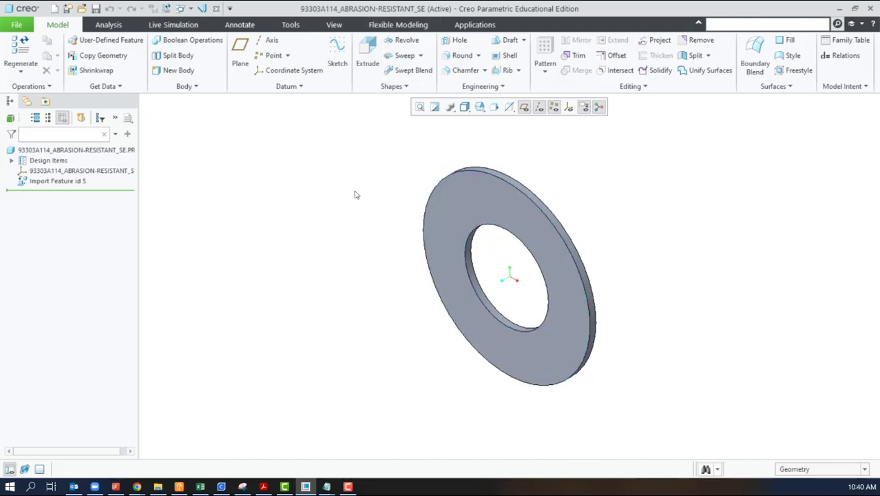
- Offset the washer's front flat face outward by 0.43 in with the Flexible Modeling Offset tool to thicken the washer
click(399, 25)
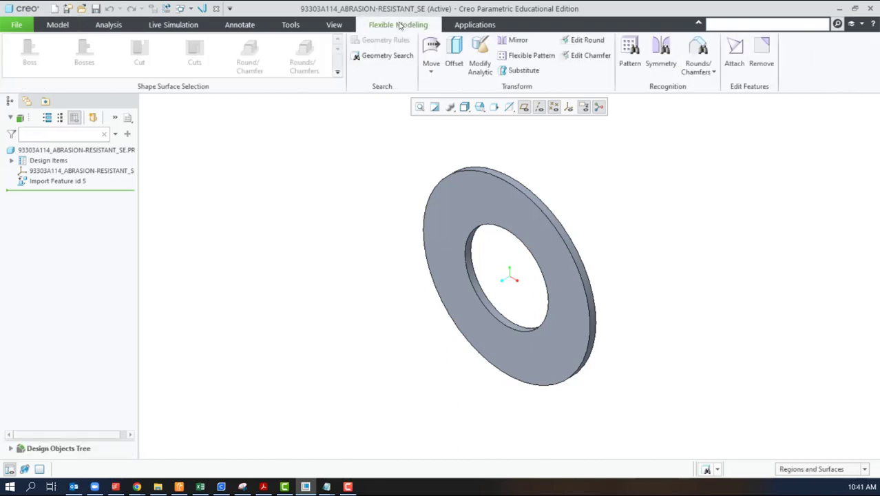
click(454, 57)
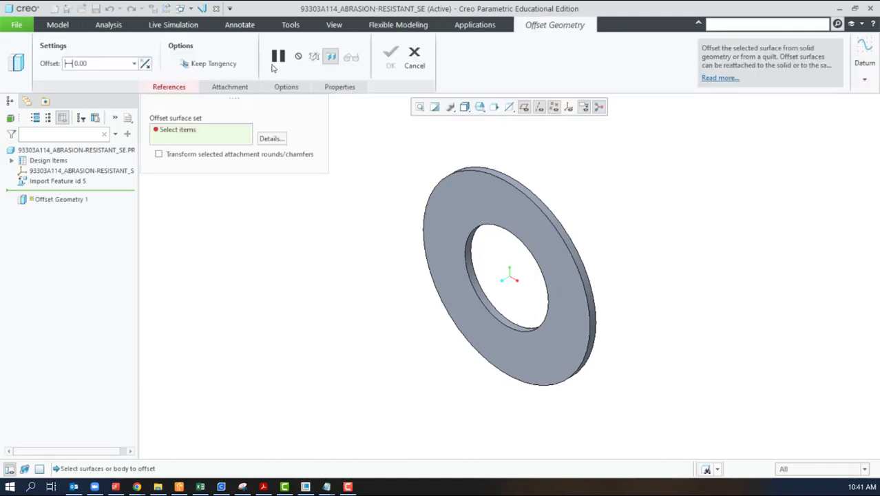
click(470, 211)
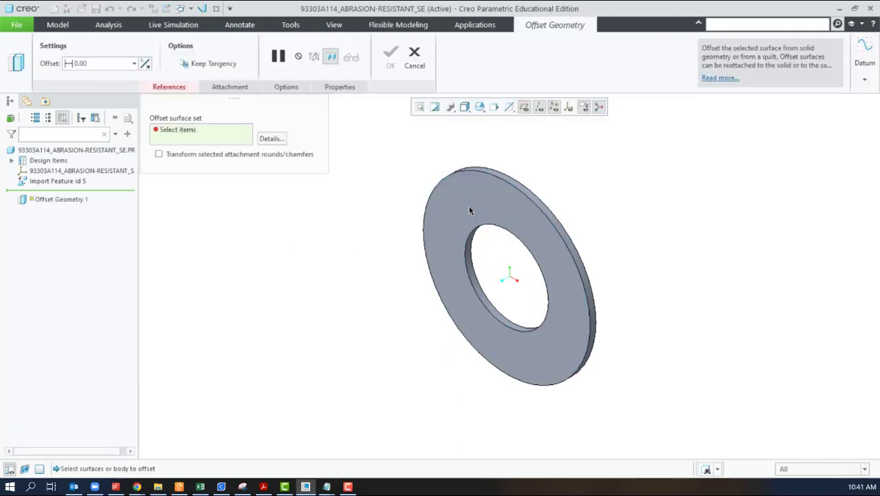
double_click(118, 64)
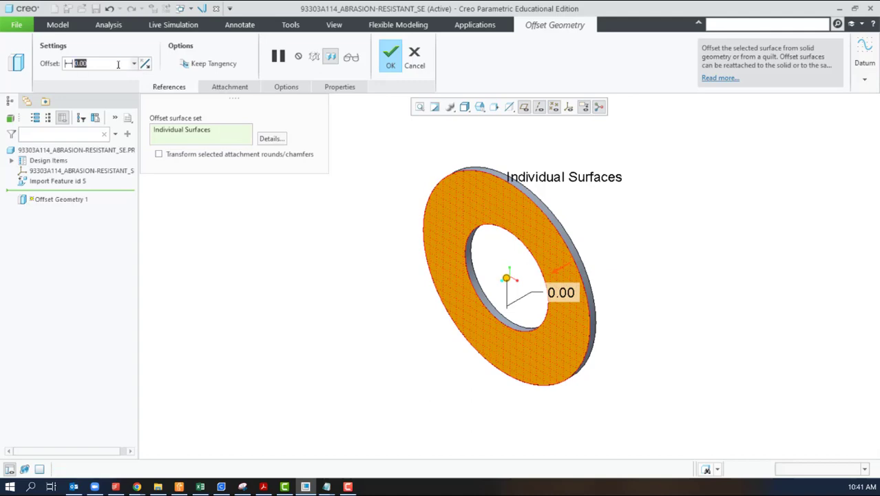
text(0.43)
key(Return)
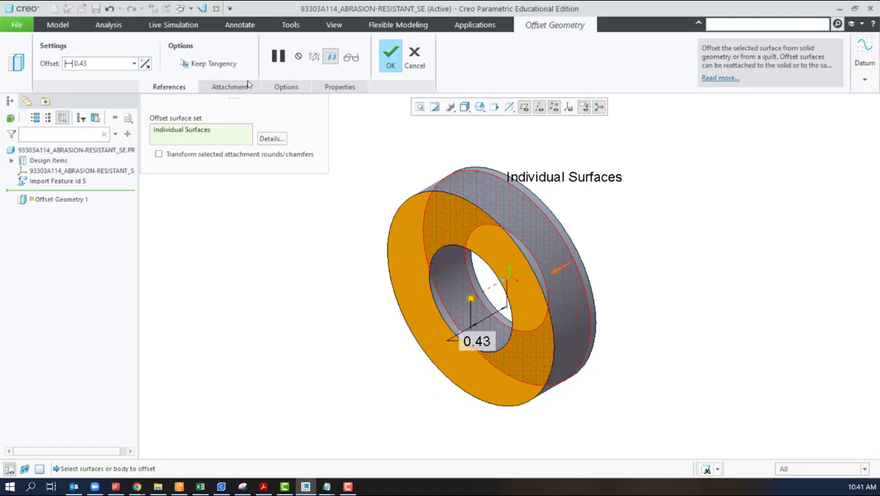
click(391, 57)
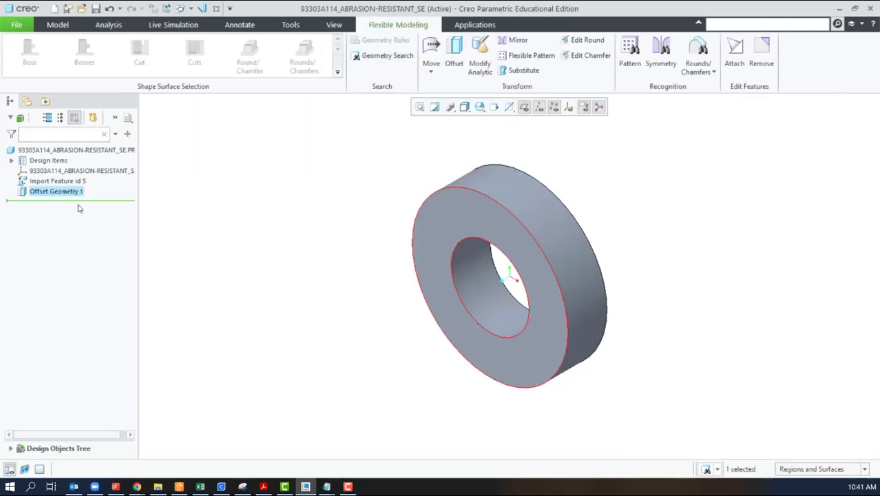
click(325, 192)
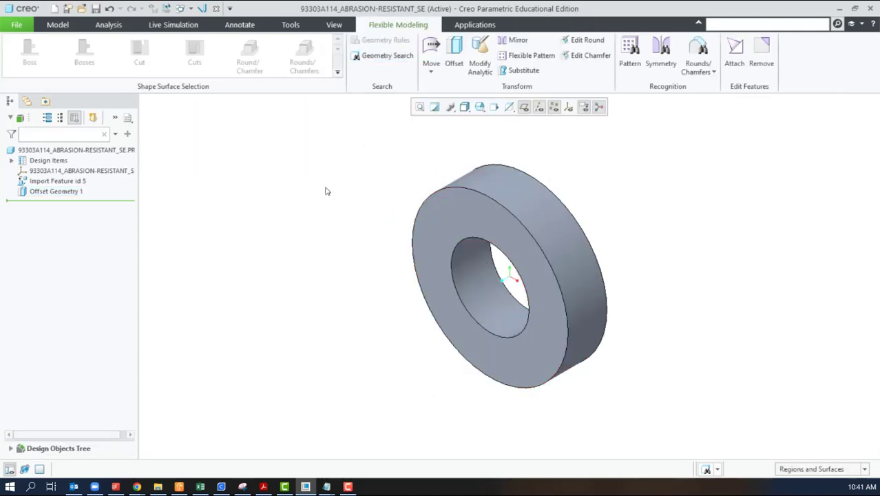
- Measure the distance between the thickened washer's two opposite flat faces and close the measurement
click(108, 24)
click(333, 57)
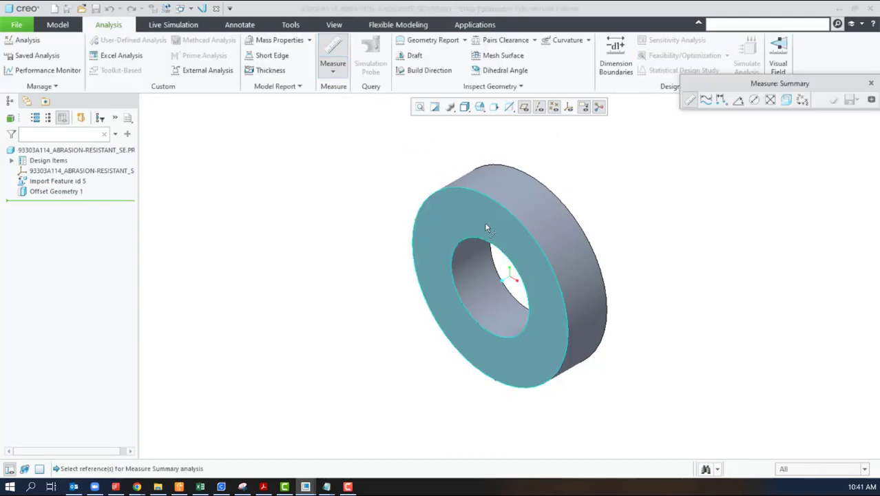
click(485, 226)
middle_drag(712, 210, 682, 228)
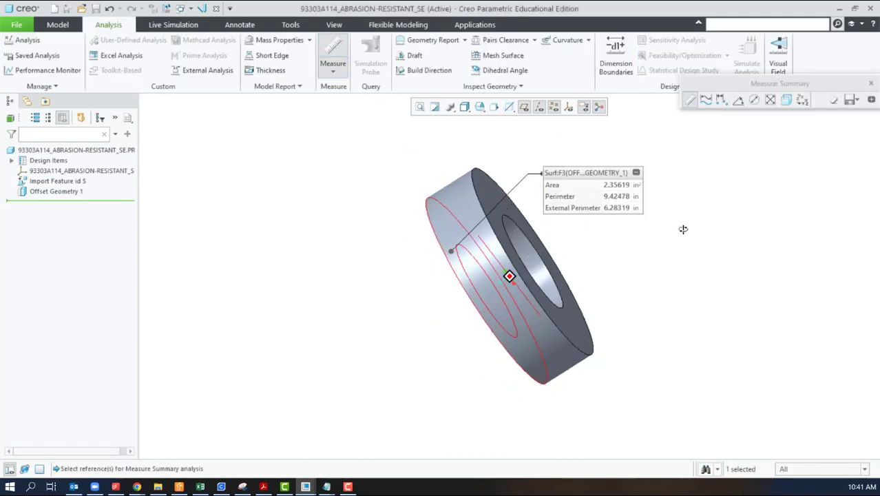
click(589, 341)
click(564, 331)
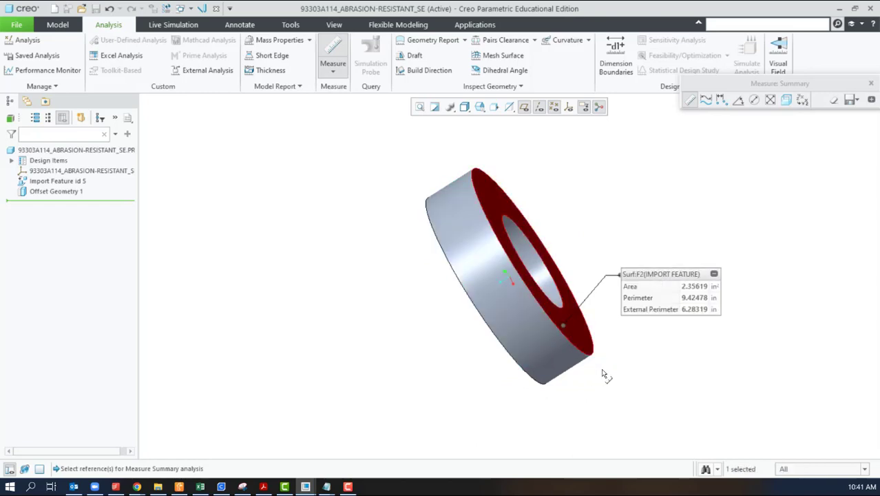
middle_drag(610, 374, 628, 367)
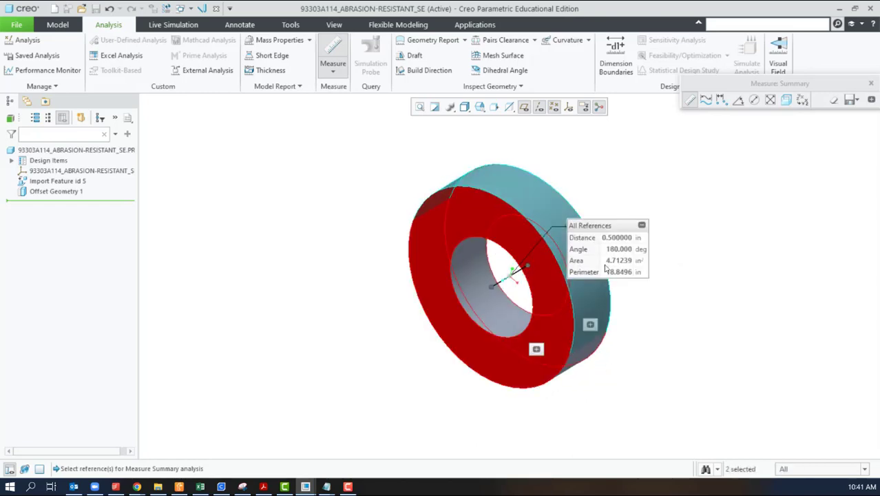
click(642, 226)
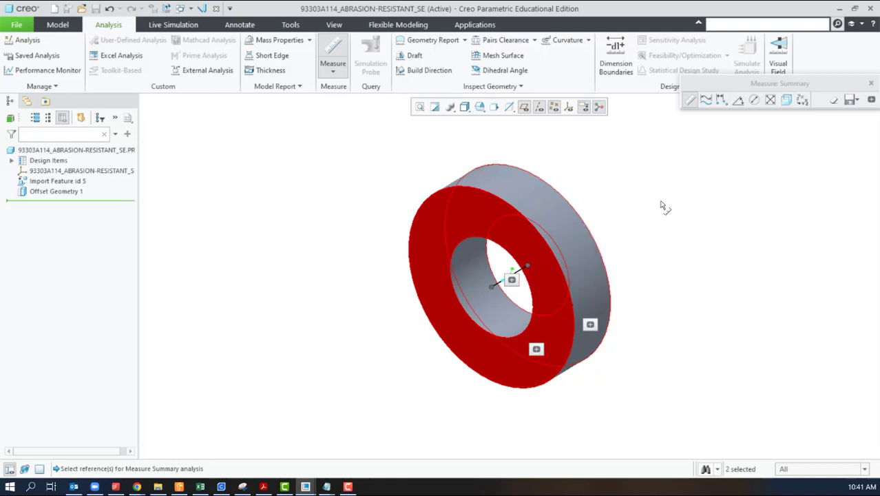
click(872, 83)
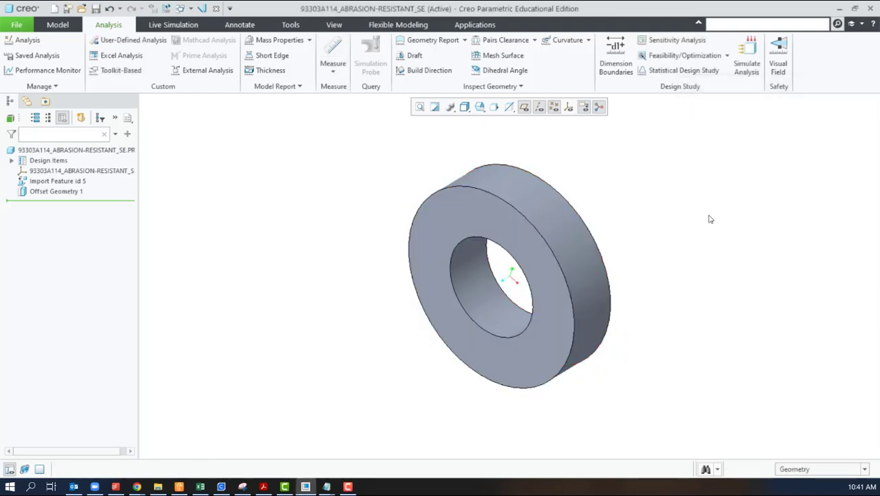